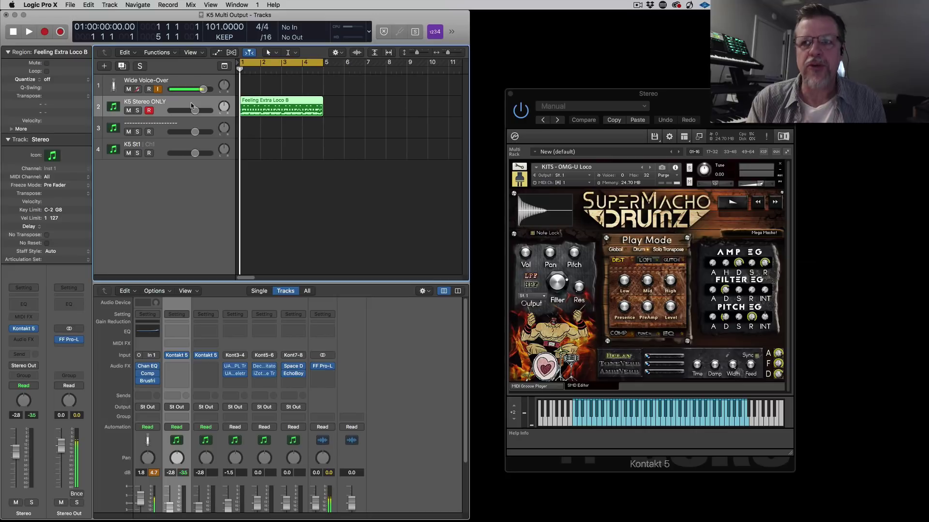
Examine the Play Mode settings and available Output assignments in the Super Macho Drumz instrument.
drag(648, 93, 650, 104)
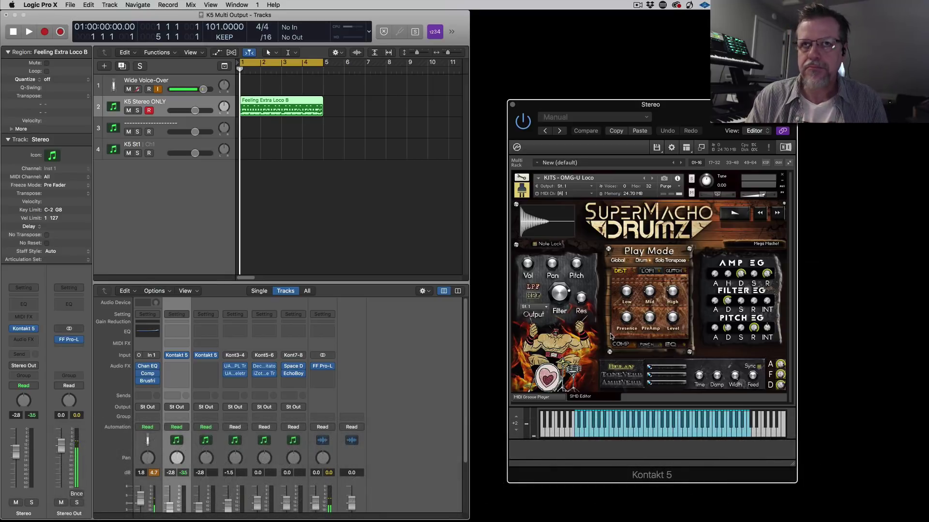
click(263, 101)
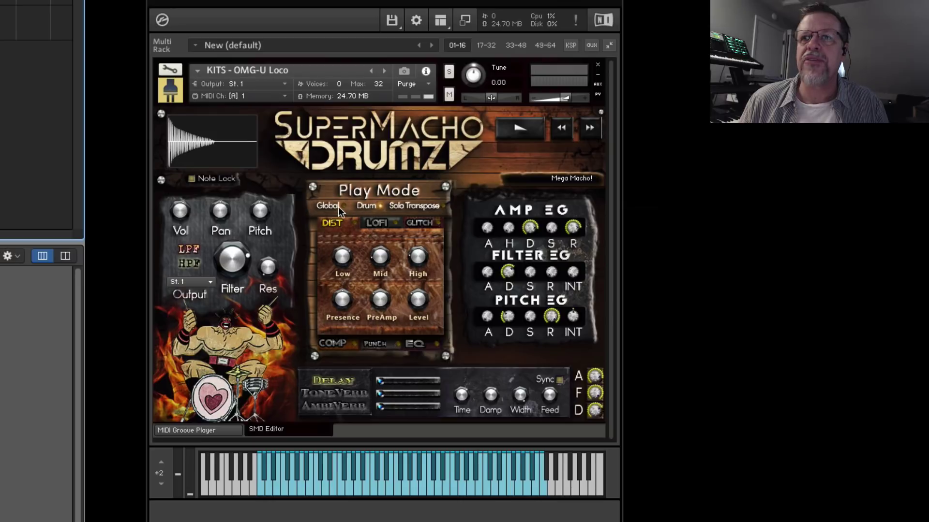
click(338, 207)
click(197, 281)
click(194, 305)
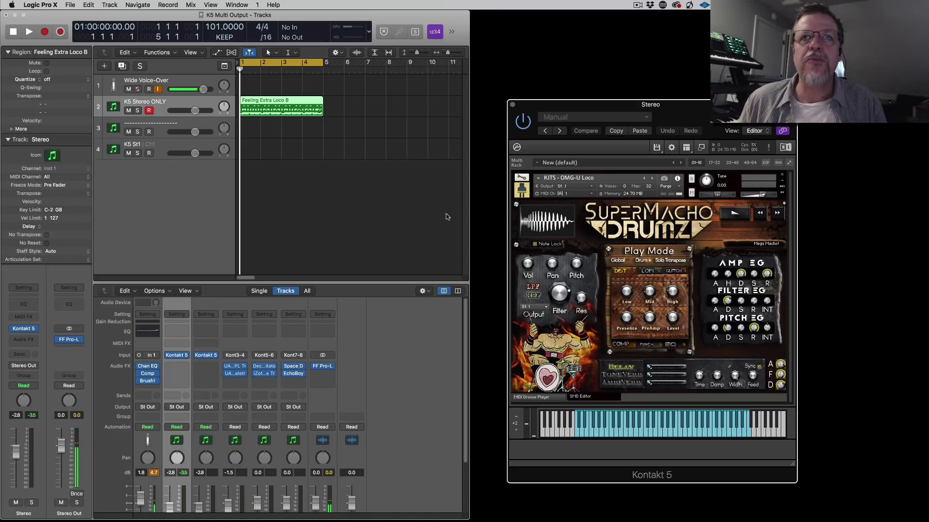
Compare playback of the Feeling Extra Loco B region on the K5 Stereo ONLY and K5 St1 tracks.
mouse_move(261, 104)
mouse_down()
mouse_move(254, 143)
mouse_move(258, 108)
mouse_up()
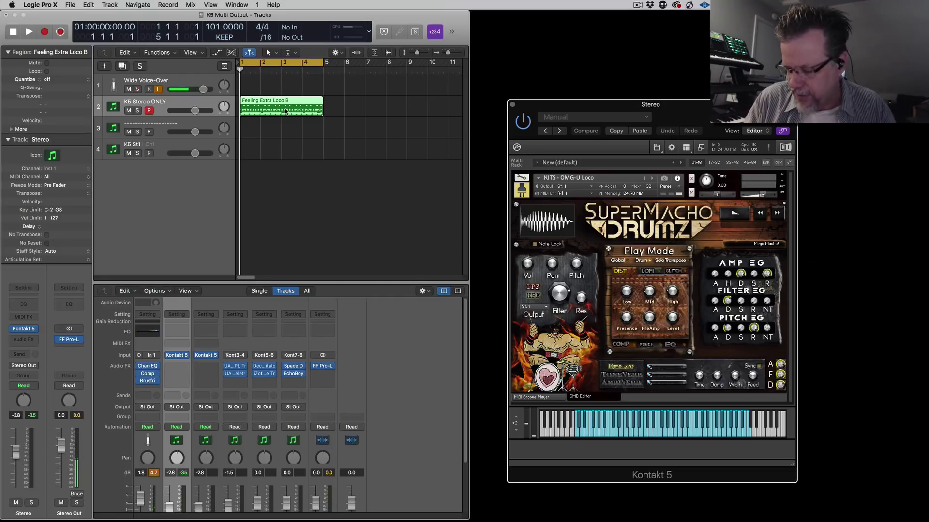
key(space)
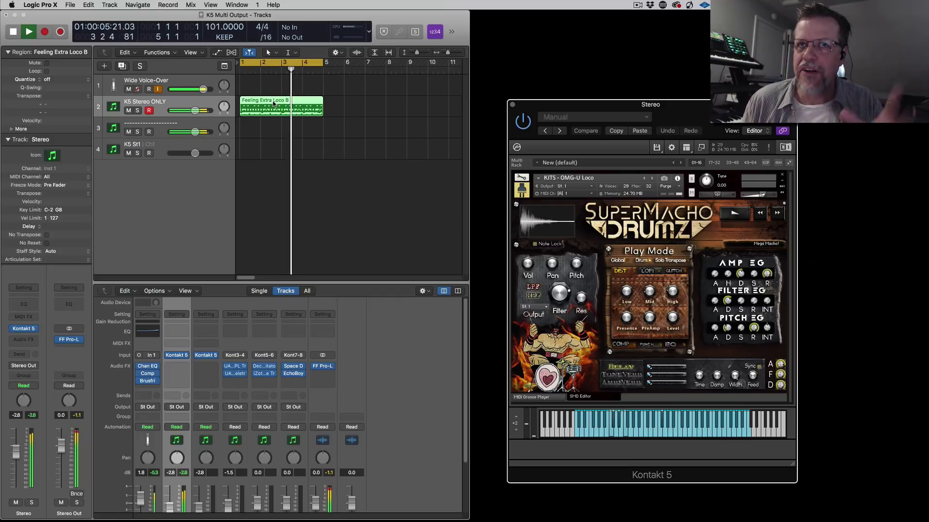
drag(274, 103, 270, 164)
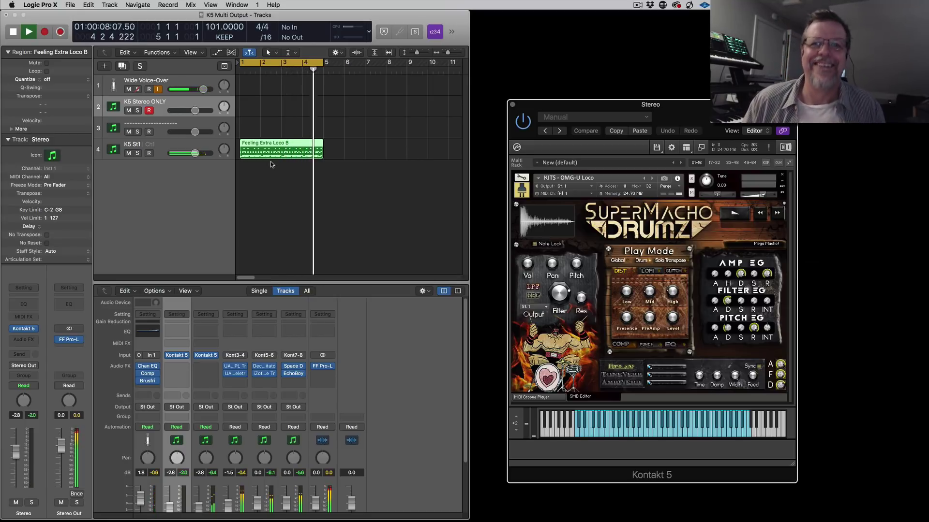
drag(269, 145, 270, 103)
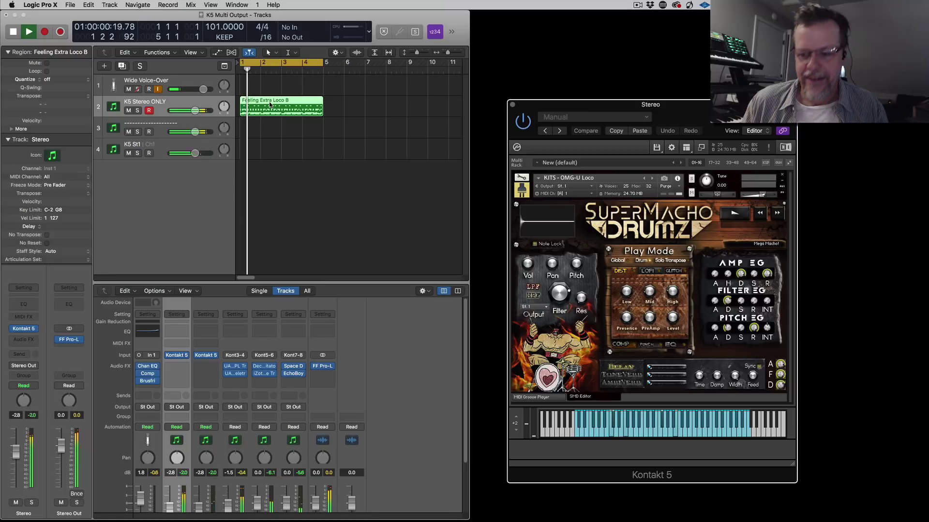
key(space)
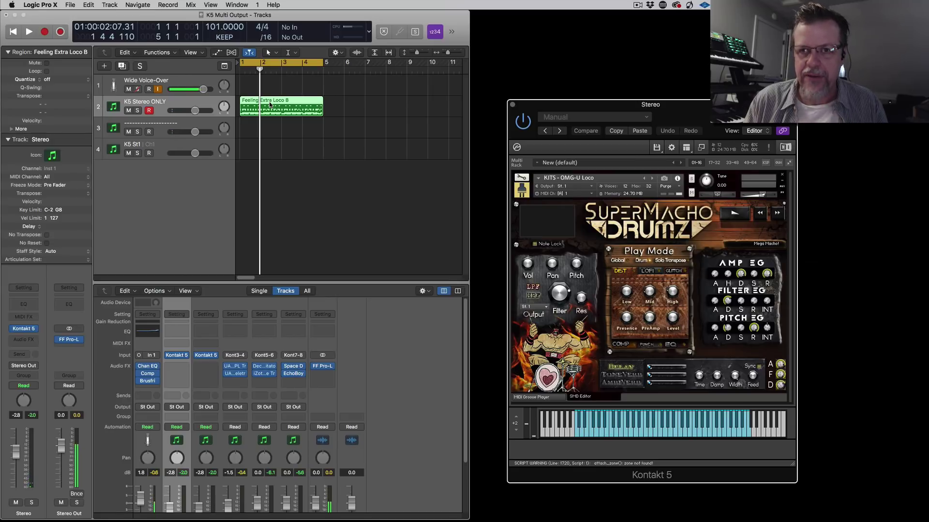
Move the Feeling Extra Loco B region to the K5 St1 track and solo Aux 3 in the mixer.
drag(270, 104, 270, 146)
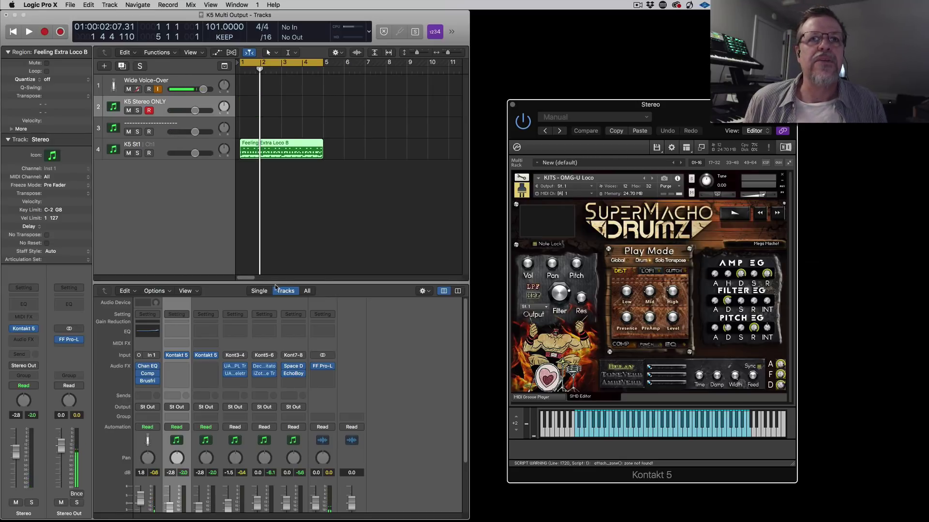
scroll(307, 452, down, 3)
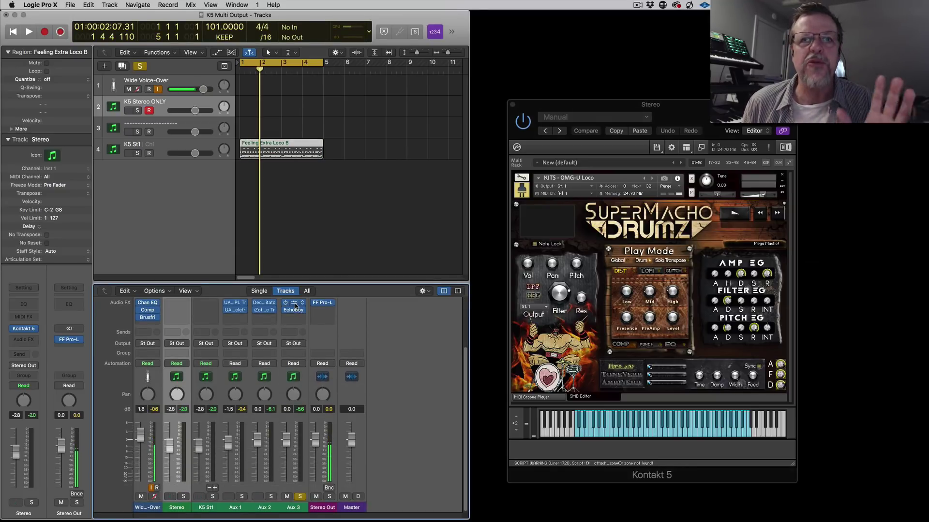
Open Space Designer on Aux 3 and reload its 1.0s Dynamic Hall preset with the loop playing.
click(293, 302)
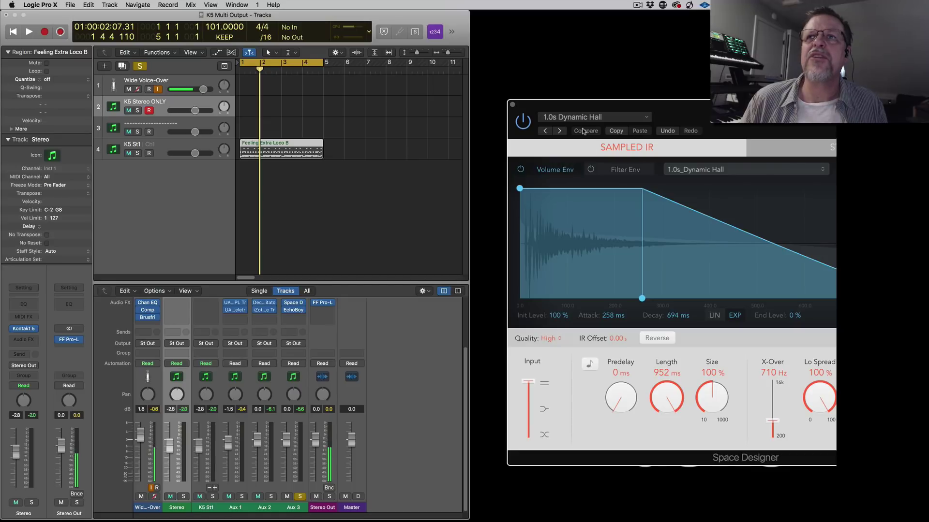
drag(660, 110, 461, 107)
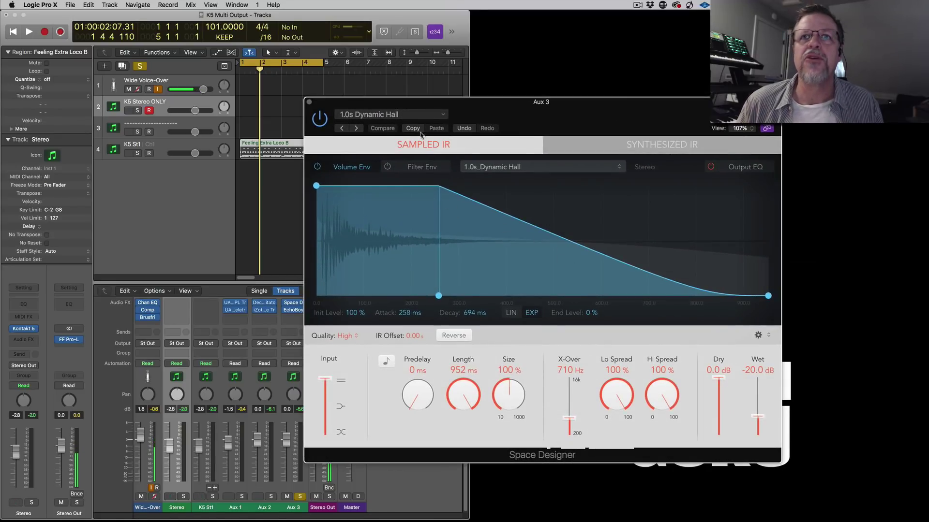
click(355, 128)
click(342, 129)
key(space)
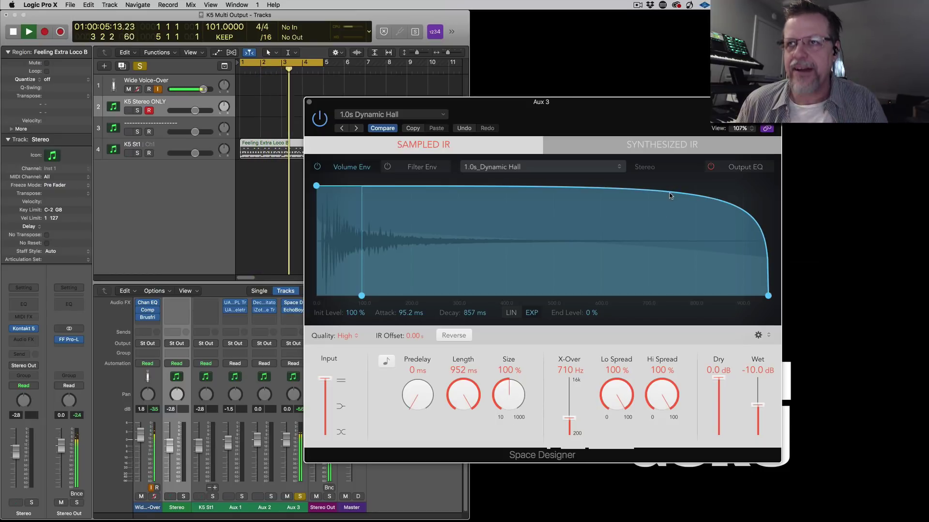
Shape the reverb's volume envelope with a steeper fade, 195 ms attack and 590 ms decay, and set Wet to -29 dB.
drag(669, 193, 593, 276)
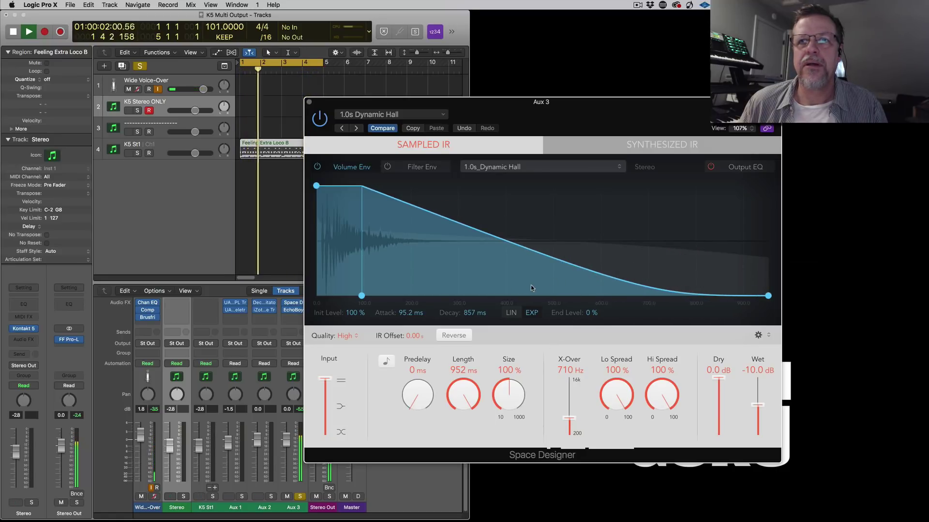
drag(362, 296, 411, 306)
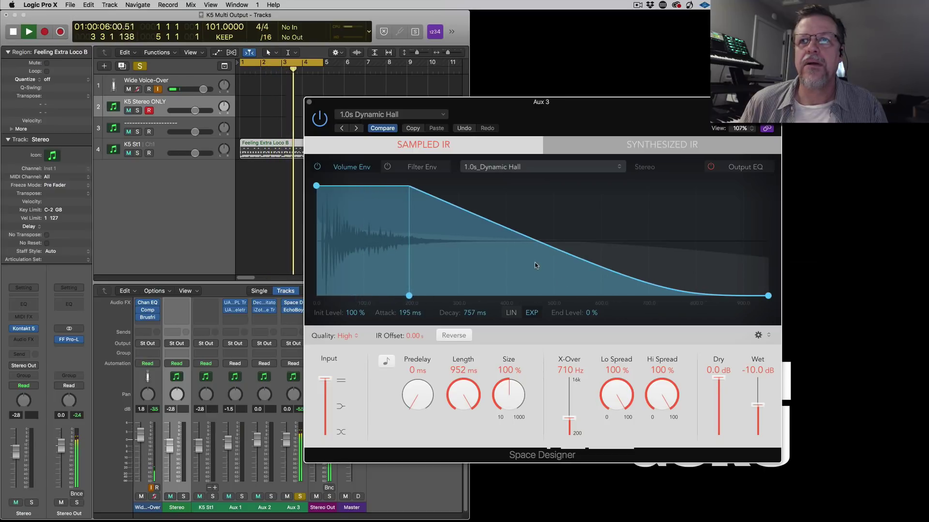
drag(768, 296, 688, 306)
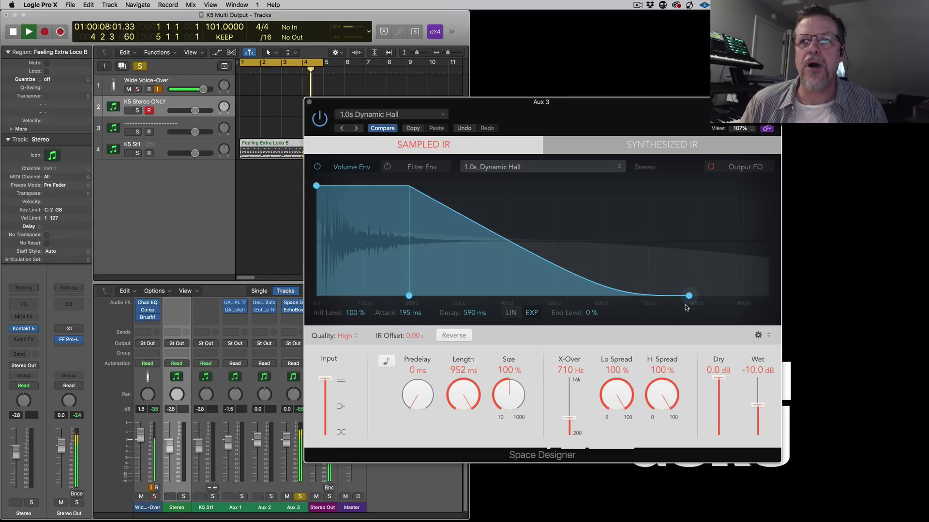
drag(472, 109, 486, 88)
drag(772, 383, 772, 401)
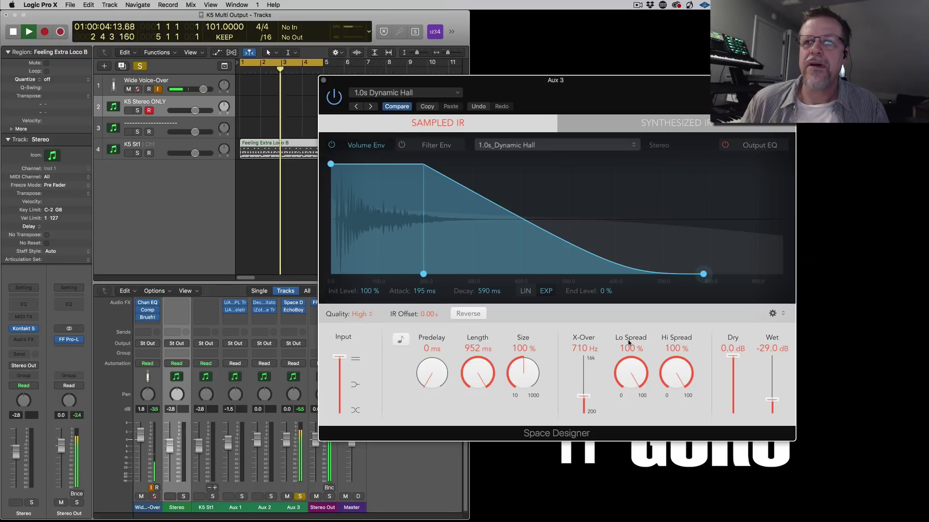
Open EchoBoy on Aux 3 and adjust its dry/wet Mix.
mouse_move(288, 312)
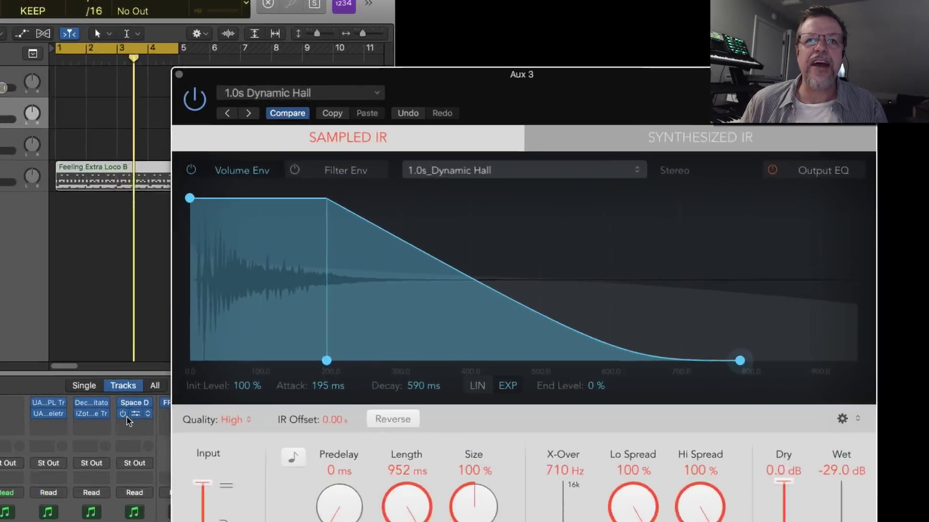
click(126, 416)
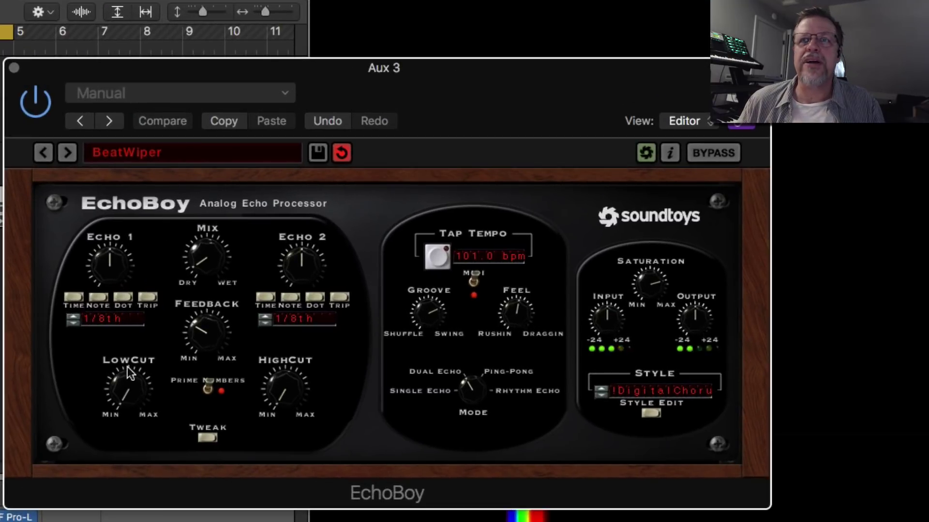
drag(207, 256, 208, 210)
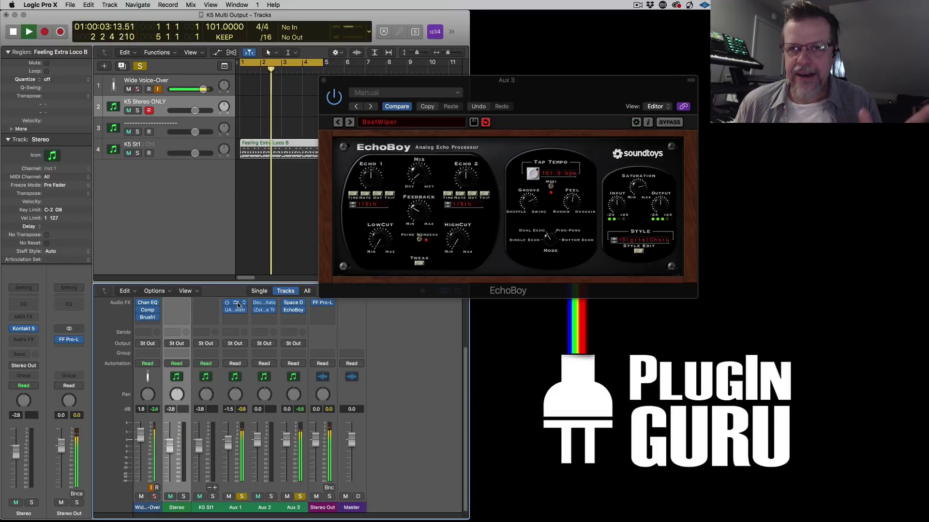
With only Aux 1 soloed and the loop playing, inspect its SPL Transient Designer and Teletronix LA-2 plug-ins.
key(space)
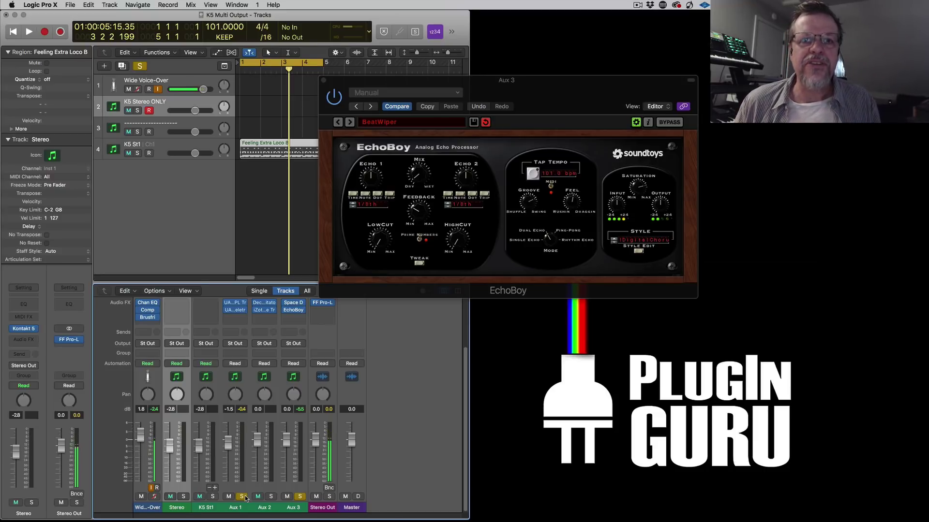
key(space)
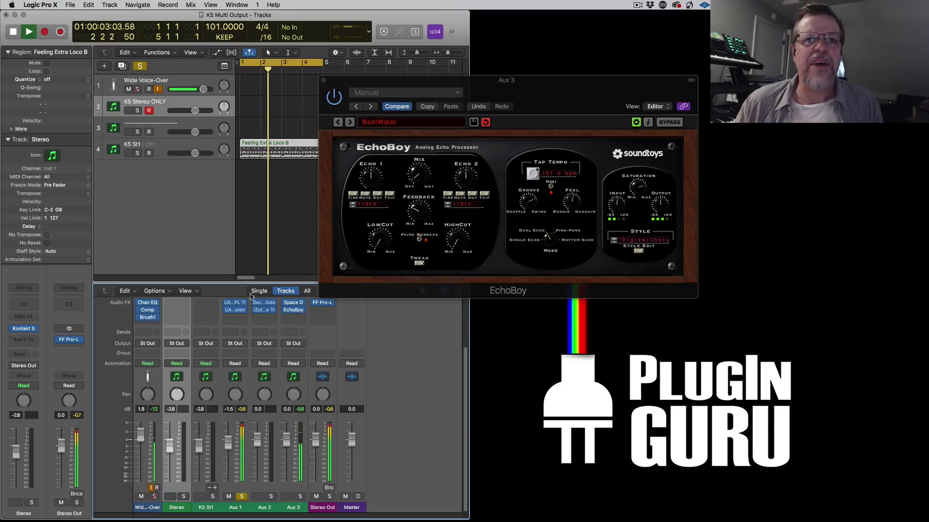
mouse_move(229, 311)
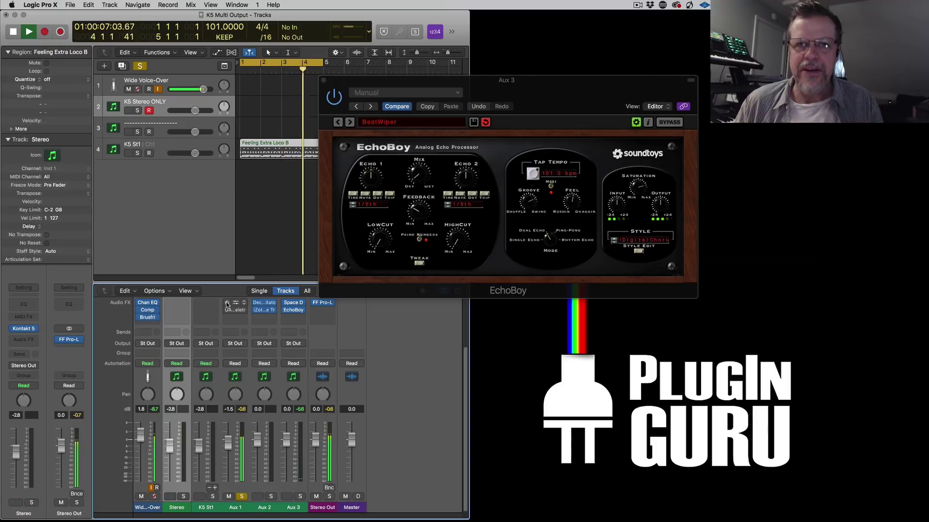
click(234, 310)
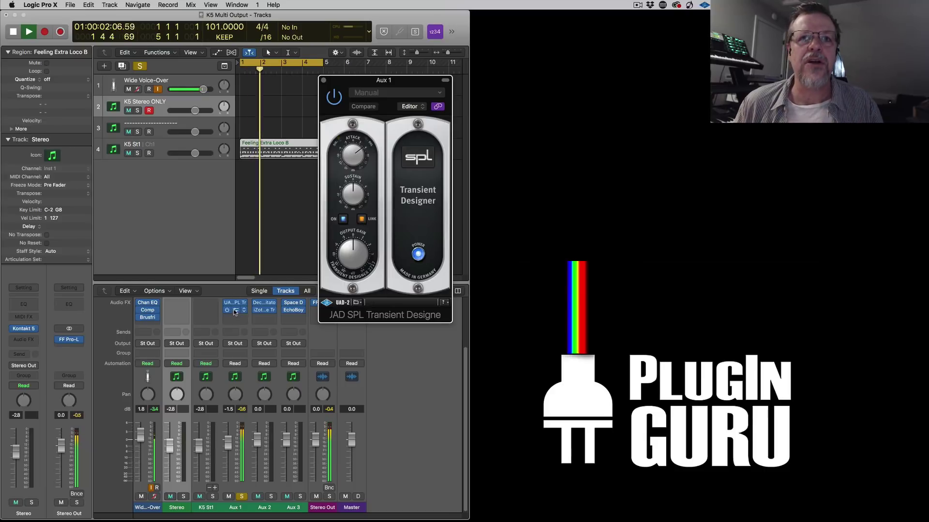
click(235, 310)
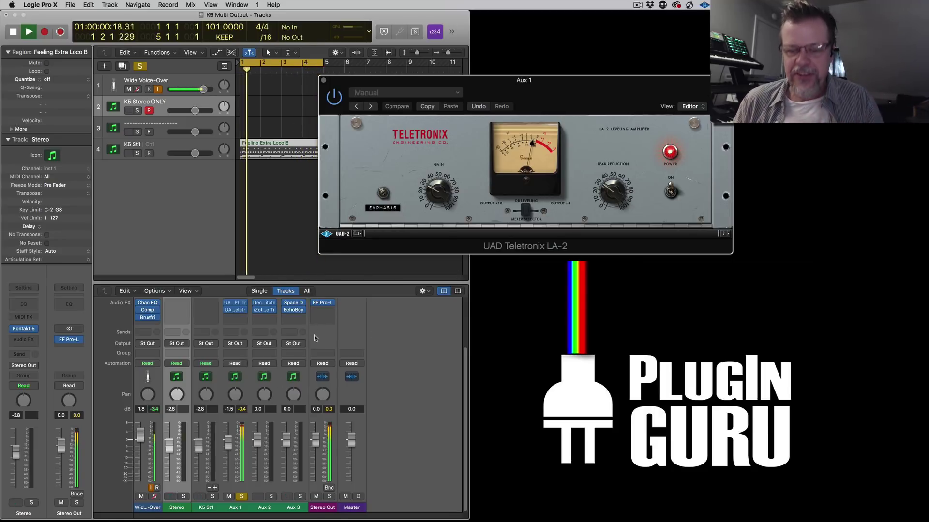
Compare Aux 1 with and without its effects by bypassing the LA-2 and Transient Designer, then re-enabling both.
click(227, 310)
click(227, 303)
click(227, 303)
click(226, 310)
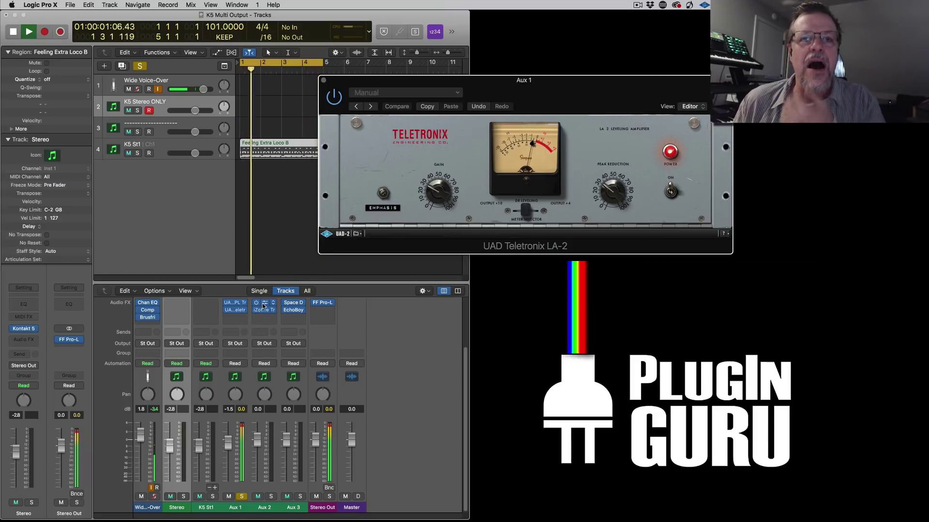
Switch the solo from Aux 1 to Aux 2 and open its Decapitator and iZotope Trash 2 plug-ins.
click(242, 496)
click(270, 497)
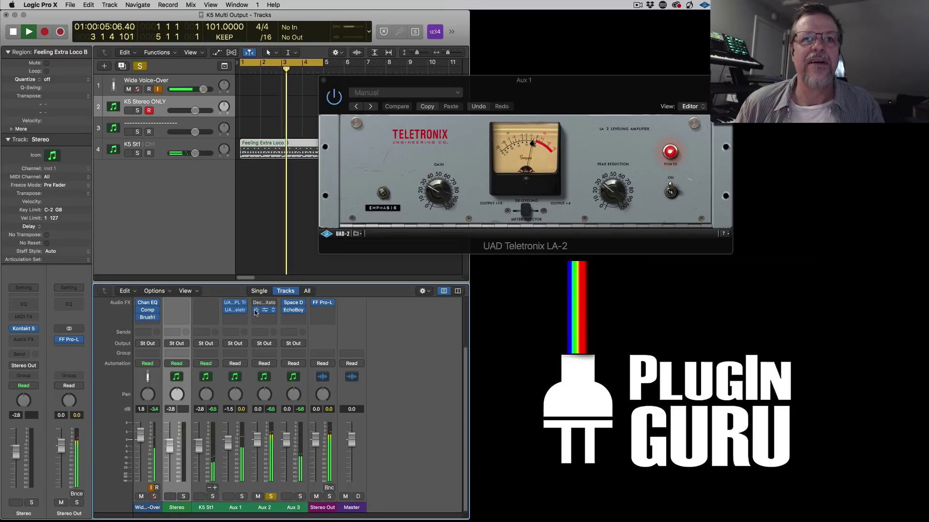
click(258, 305)
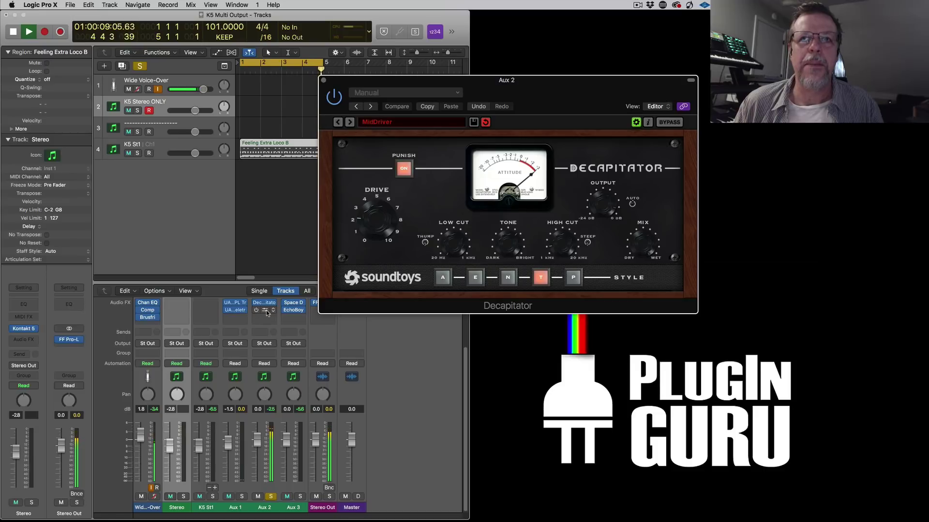
click(267, 312)
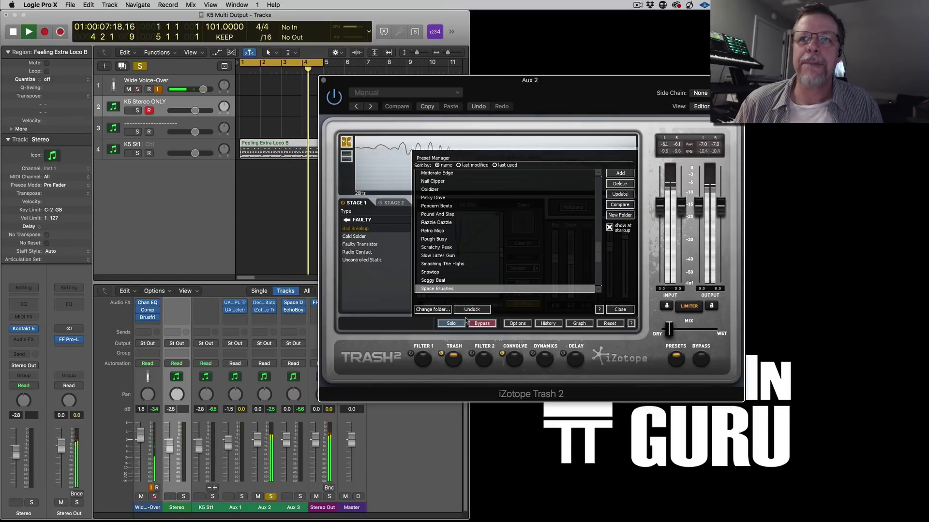
Reduce the Trash 2 mix toward dry and try the Retro Mojo preset with a mostly dry blend.
mouse_move(669, 330)
mouse_down()
mouse_move(714, 330)
mouse_move(644, 338)
mouse_move(668, 332)
mouse_up()
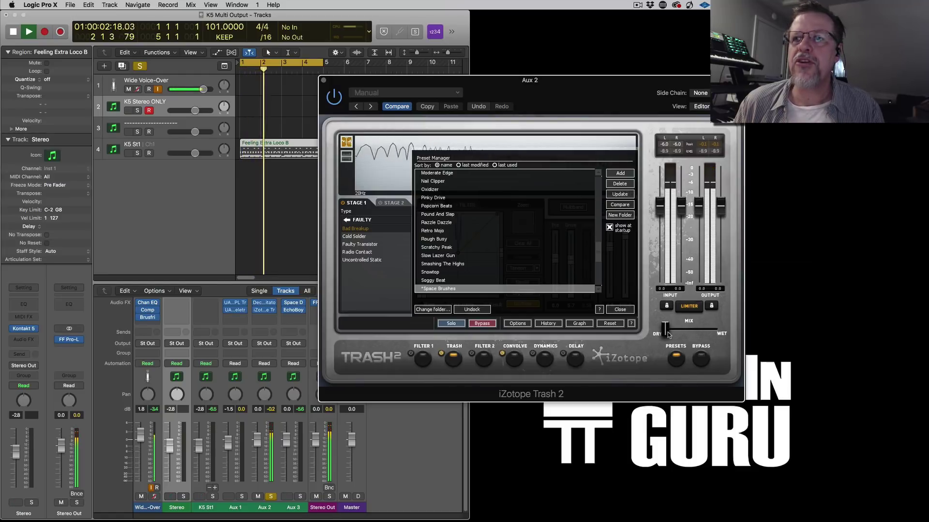
click(468, 232)
drag(678, 336, 675, 338)
Load the Wide And Flat preset in Trash 2 and lower its mix toward dry.
scroll(467, 280, down, 5)
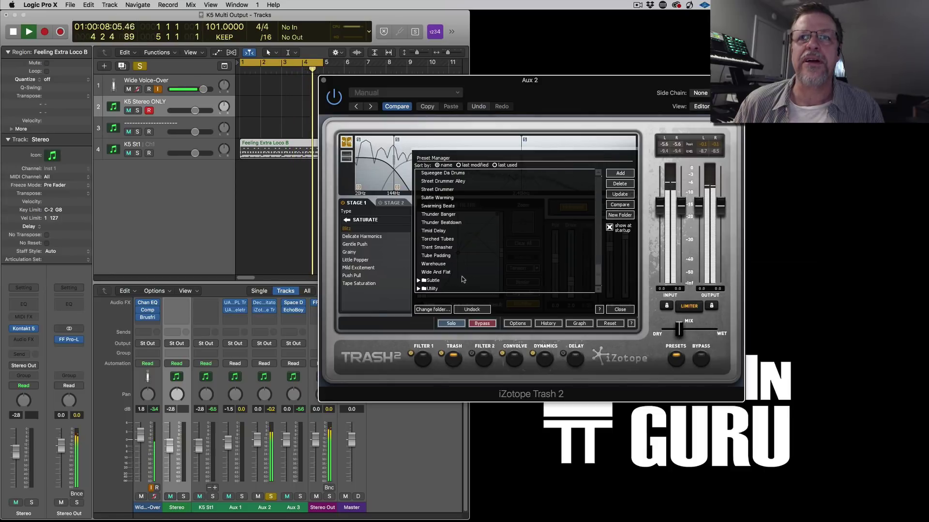
click(466, 273)
drag(706, 330, 675, 333)
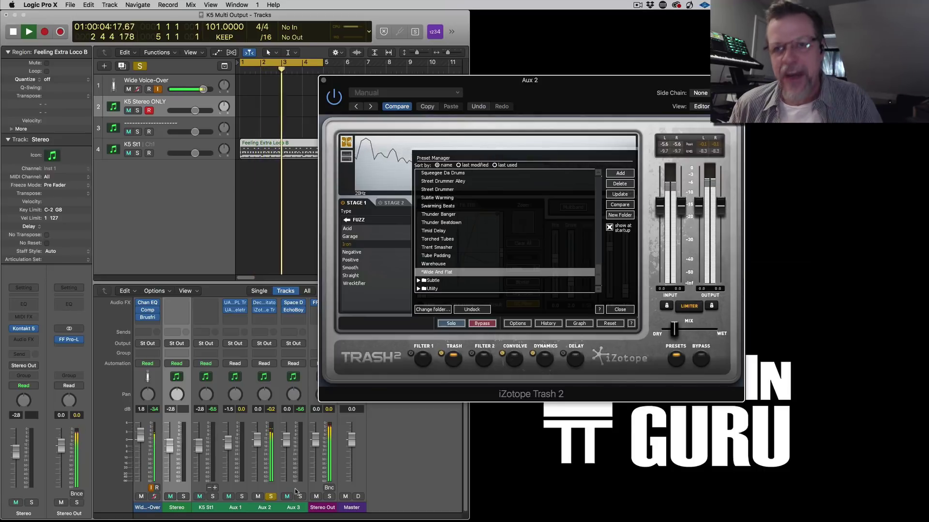
Unsolo Aux 2 to hear the full drum mix, reduce the Trash 2 mix further toward dry, and stop playback.
click(271, 497)
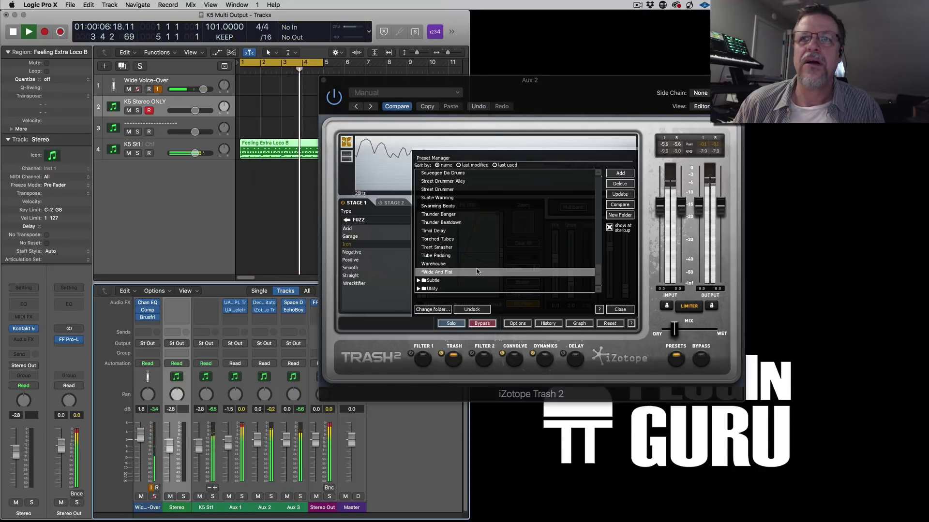
mouse_move(674, 330)
mouse_down()
mouse_move(686, 334)
mouse_move(640, 335)
mouse_move(702, 335)
mouse_move(665, 334)
mouse_up()
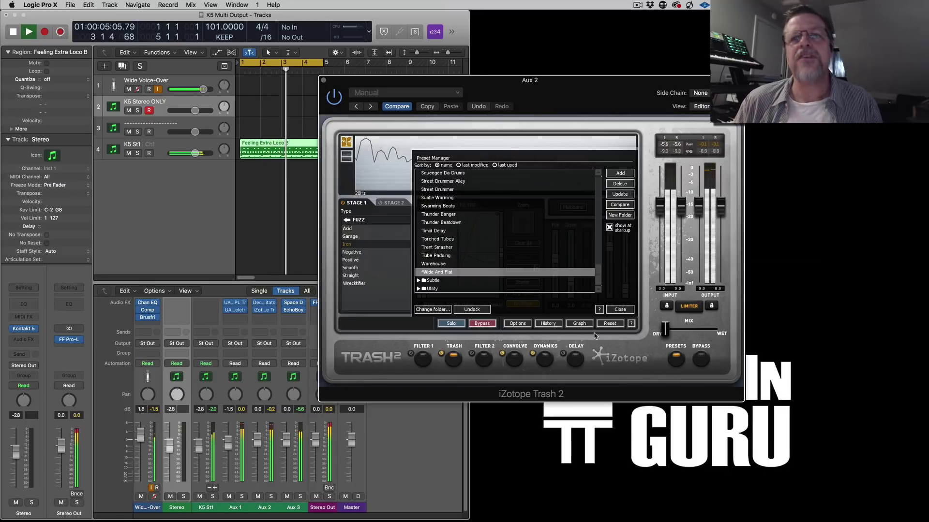
key(space)
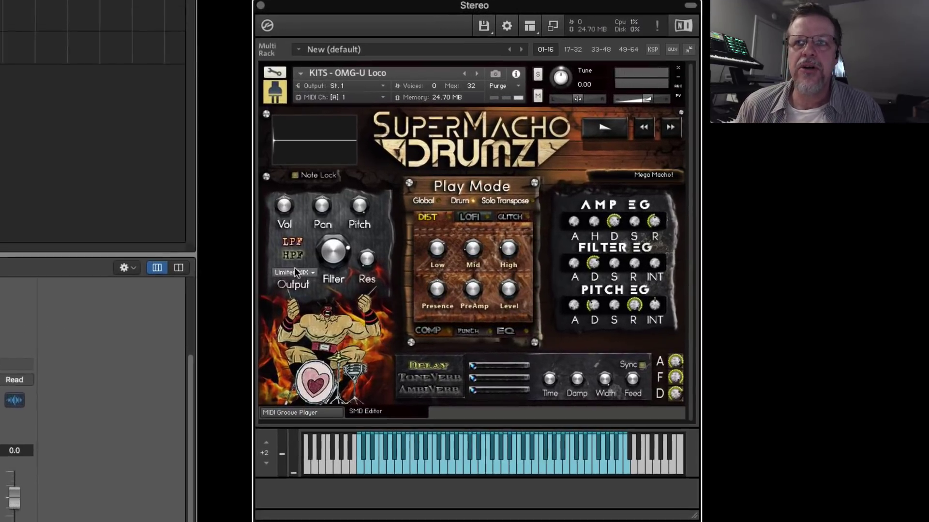
Check the output choices for the selected drum sound and show the Outputs section in the full Kontakt view.
click(532, 293)
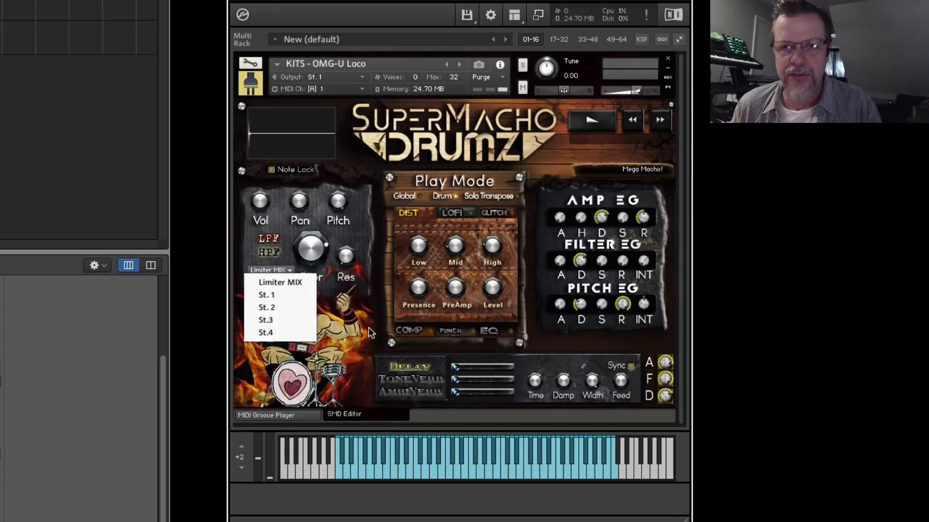
click(344, 314)
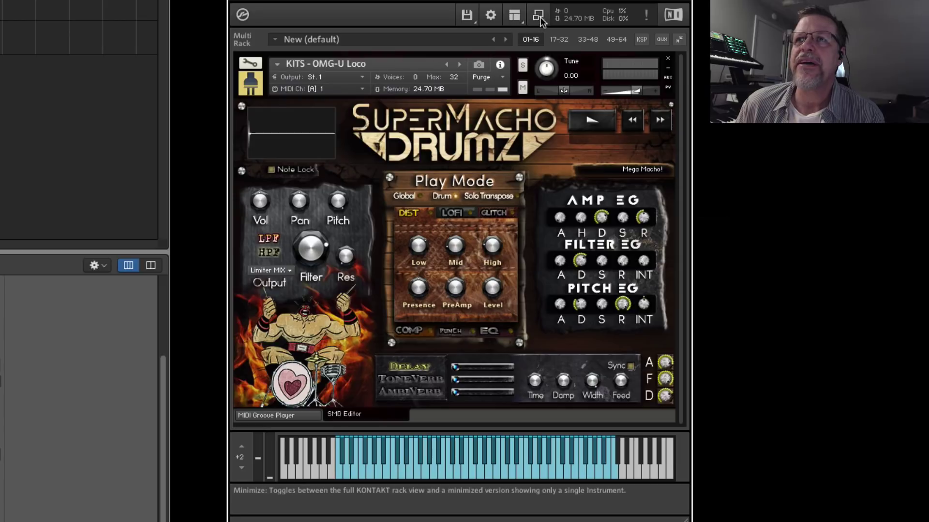
click(518, 17)
click(530, 29)
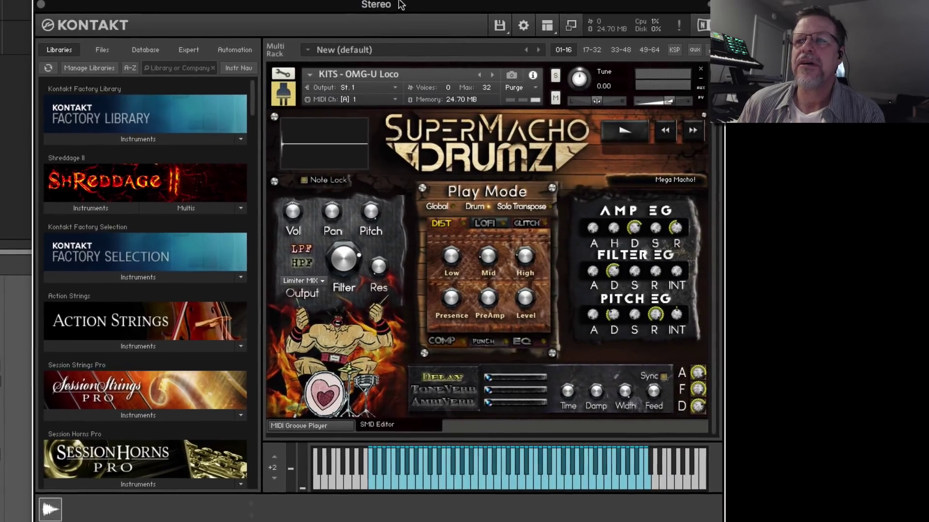
click(549, 26)
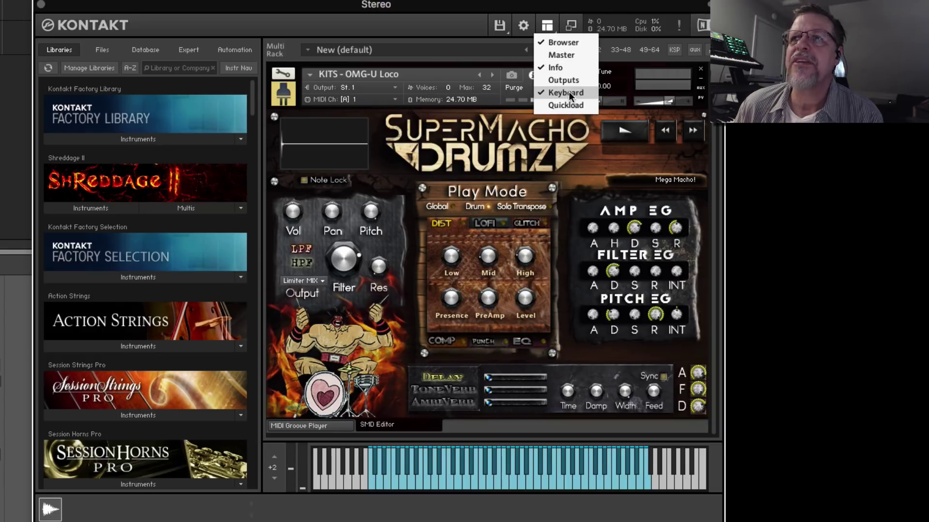
click(563, 80)
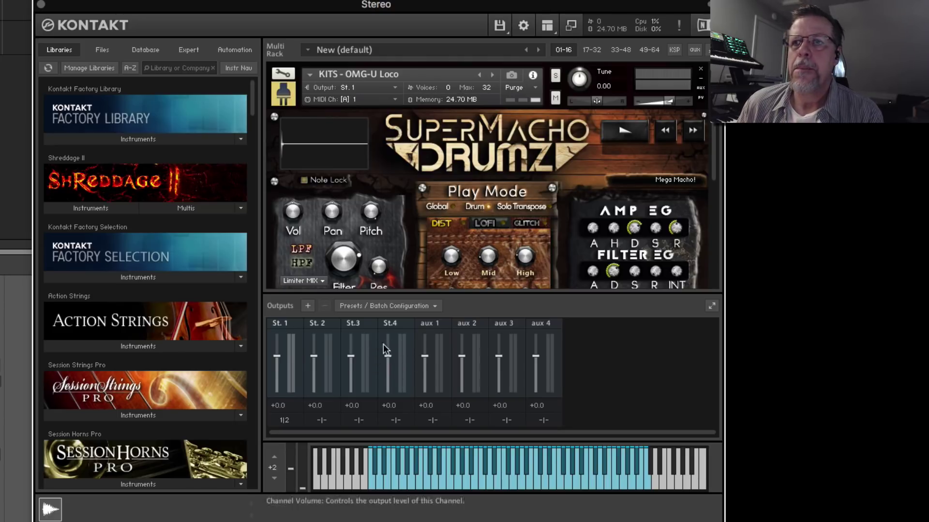
click(405, 344)
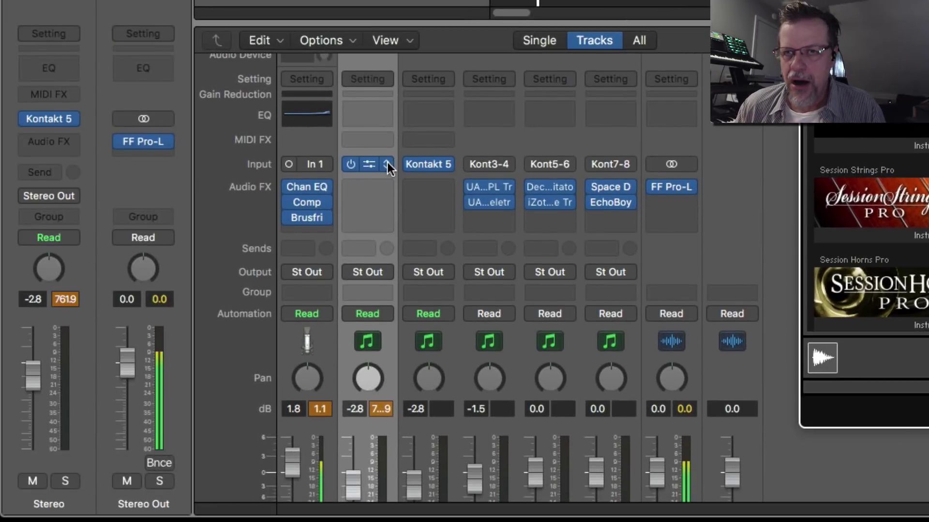
Remove Kontakt 5 from the K5 Stereo ONLY channel and reinsert it as Multi-Output (8xStereo, 8xMono).
click(388, 163)
click(390, 16)
click(387, 163)
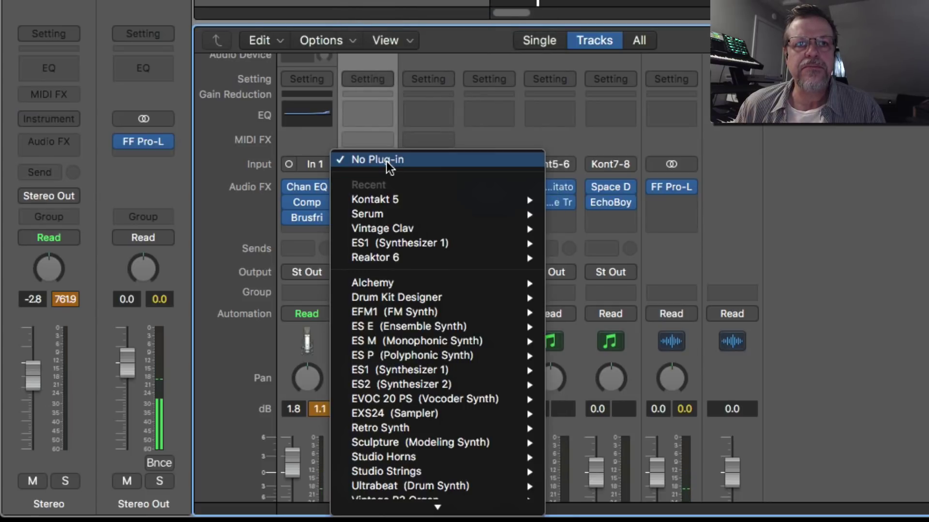
mouse_move(514, 205)
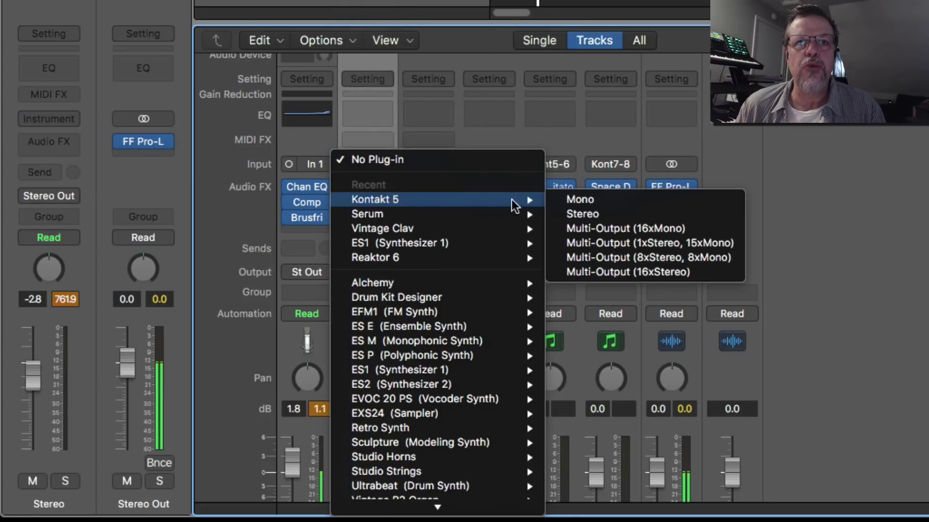
click(641, 260)
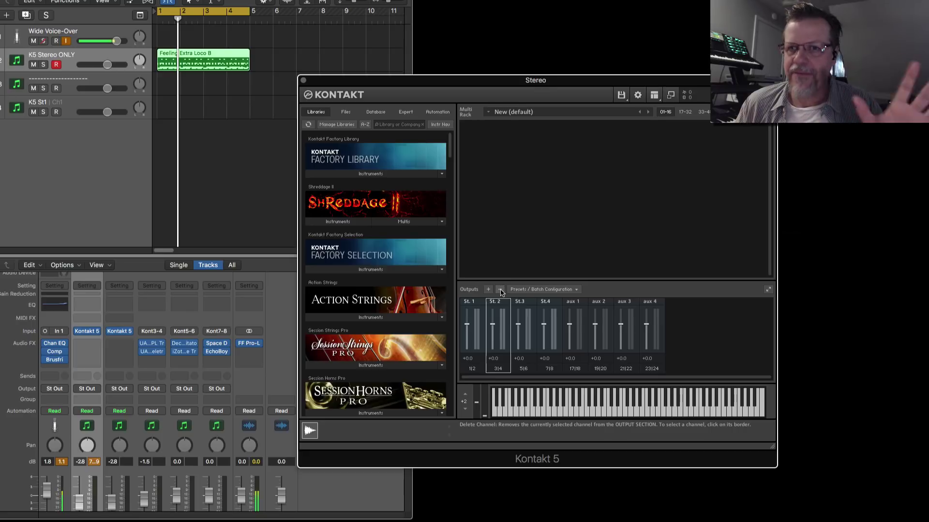
Delete the St. 2, St.3 and St.4 channels from the Outputs section, dismissing the reload notice.
click(500, 291)
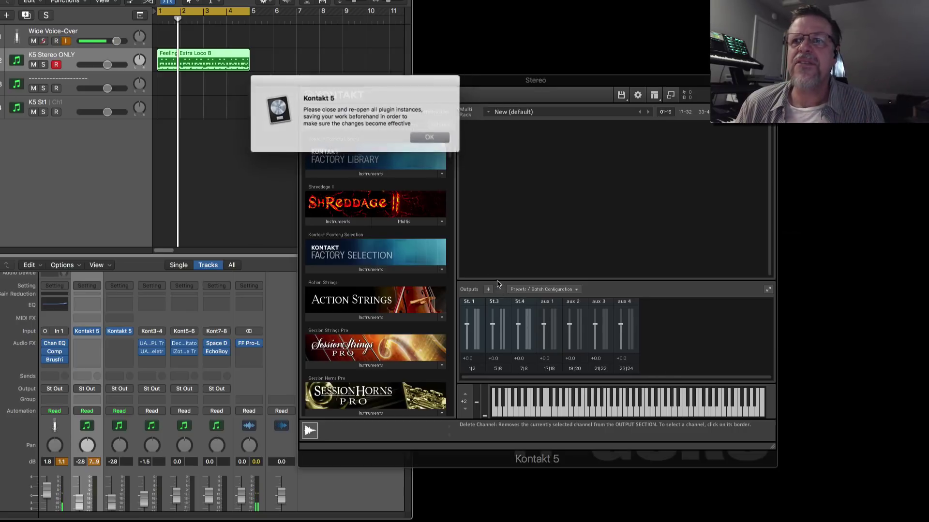
click(429, 137)
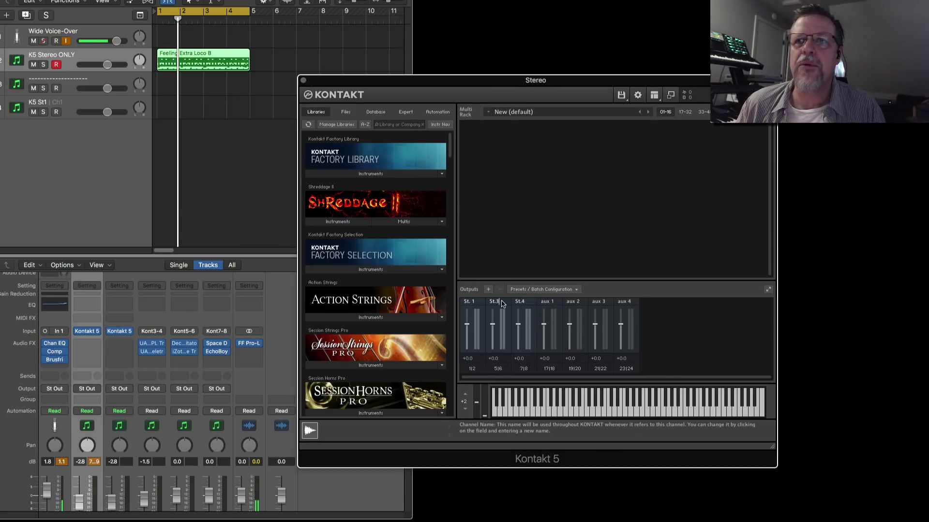
click(503, 322)
click(499, 291)
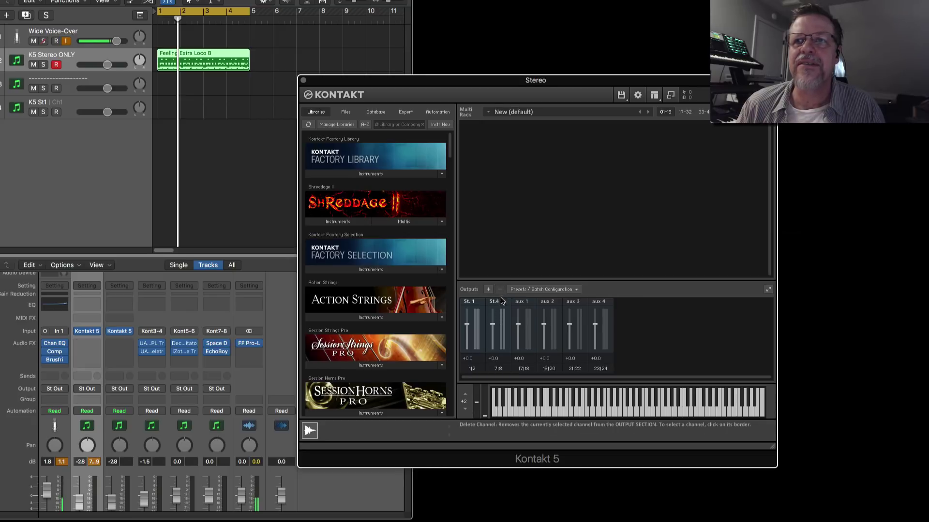
click(499, 291)
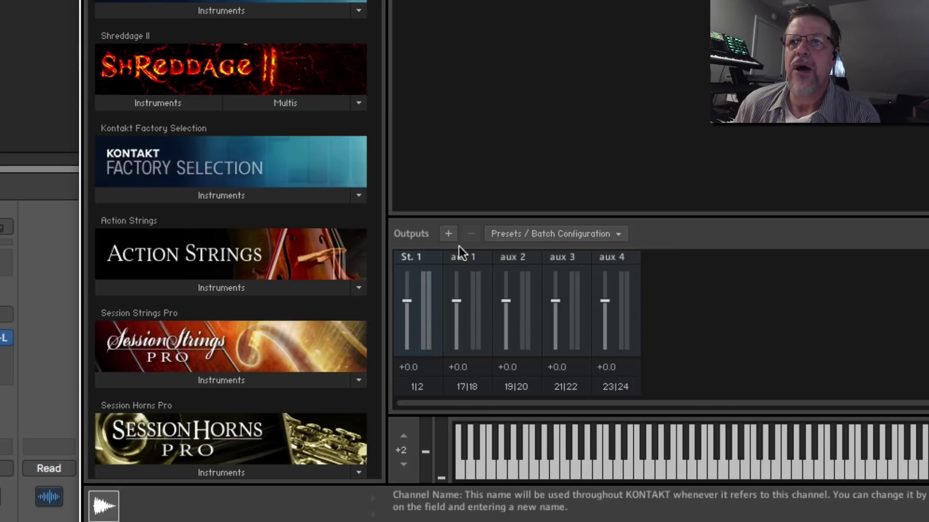
Add four two-channel outputs starting at host output St. 1 [1] with ascending output assignment.
click(425, 301)
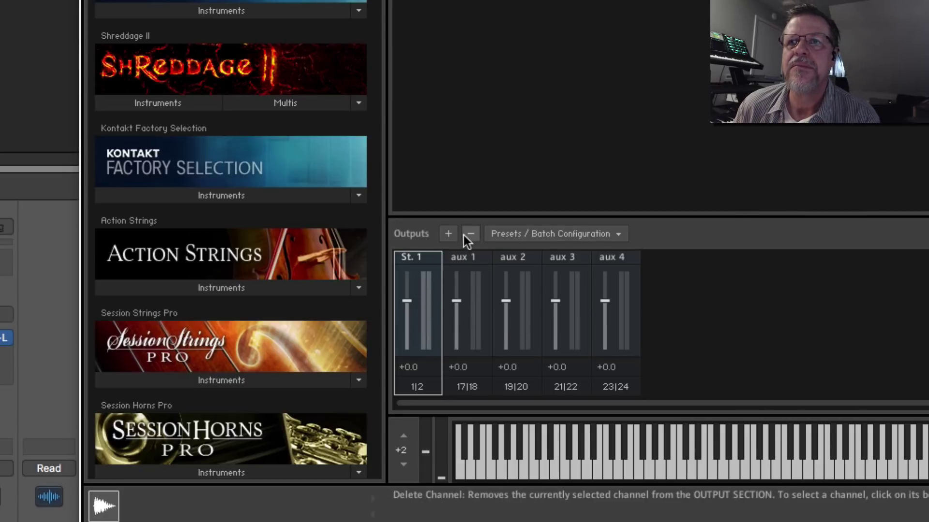
click(449, 235)
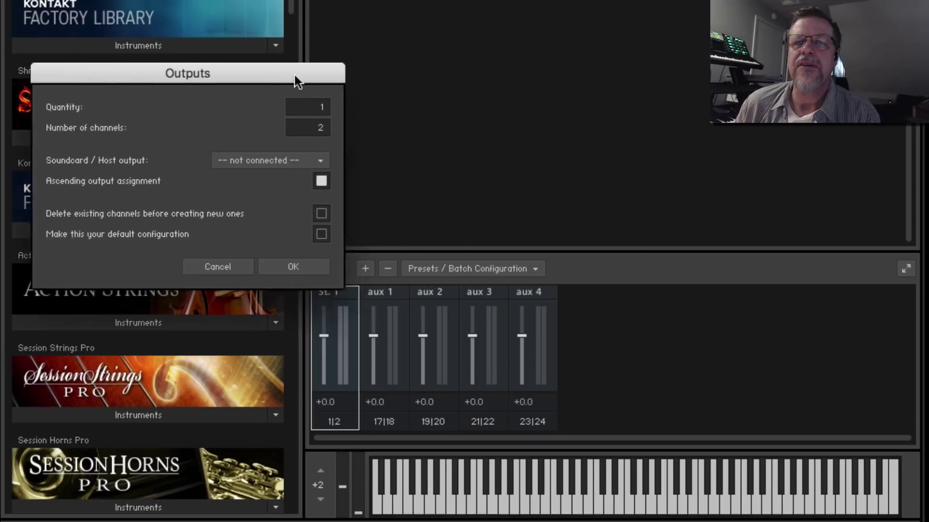
drag(296, 80, 559, 128)
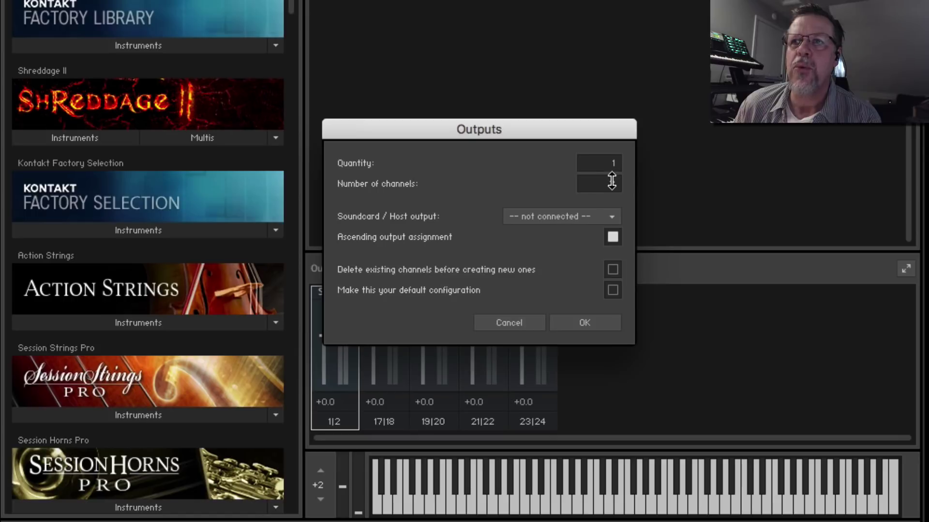
drag(613, 179, 618, 148)
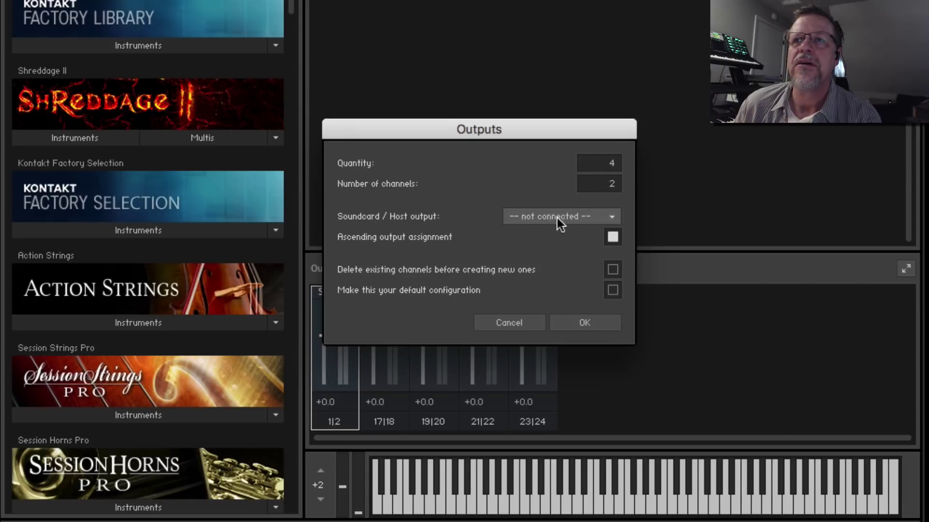
click(539, 217)
click(550, 180)
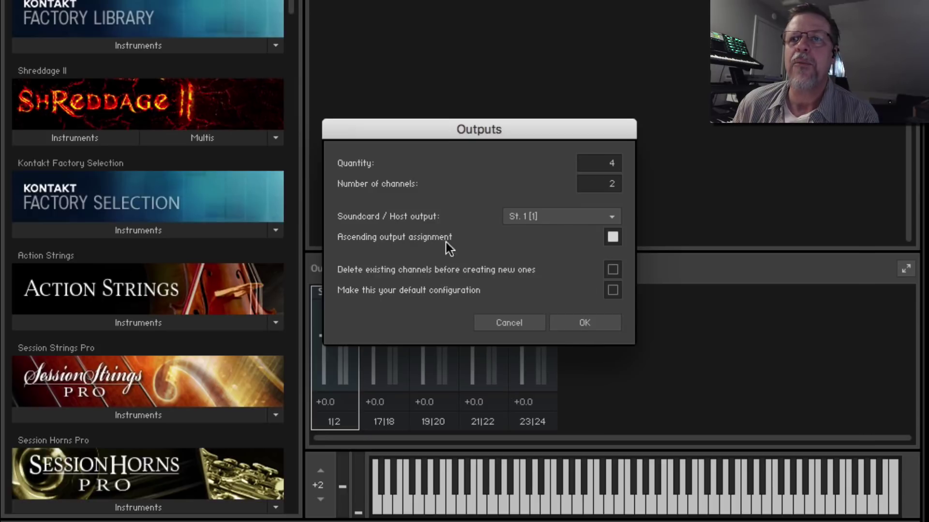
click(612, 237)
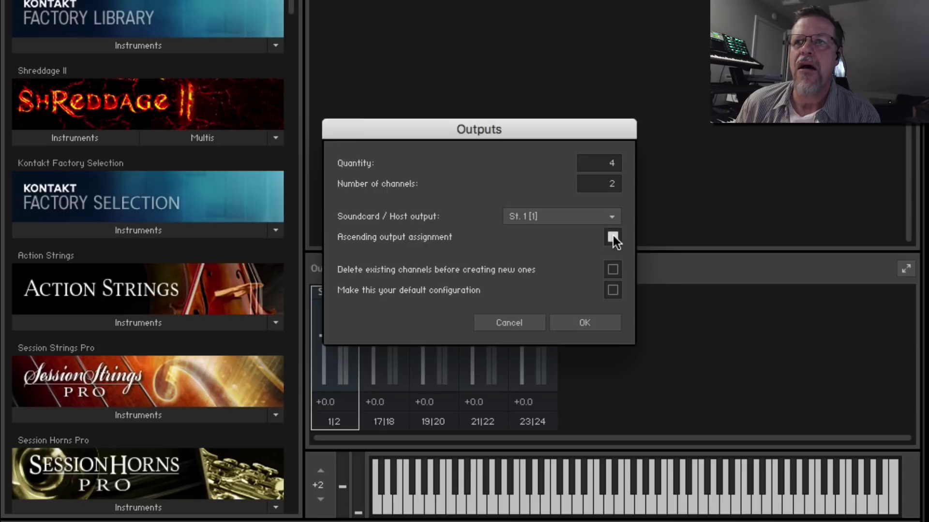
click(587, 322)
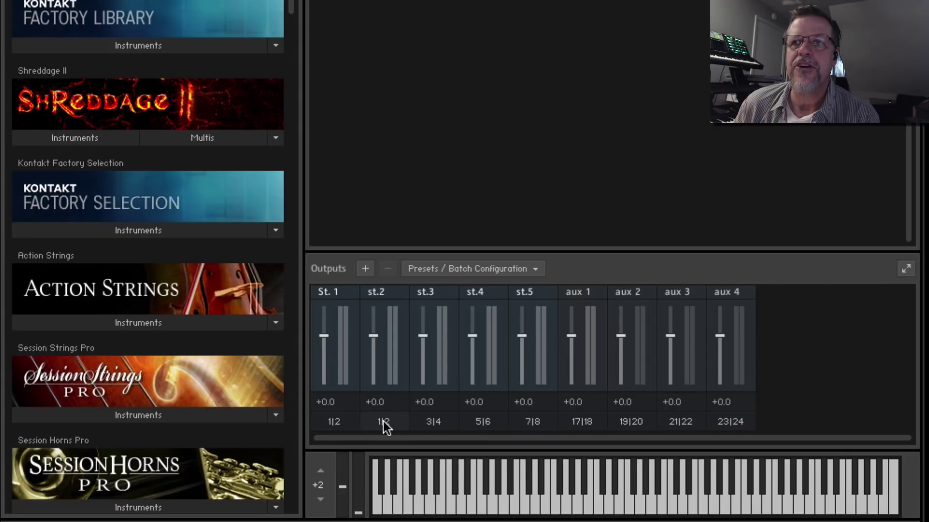
Delete the new output that duplicates 1|2 and rename the remaining new outputs st. 2, st. 3 and st. 4.
click(399, 325)
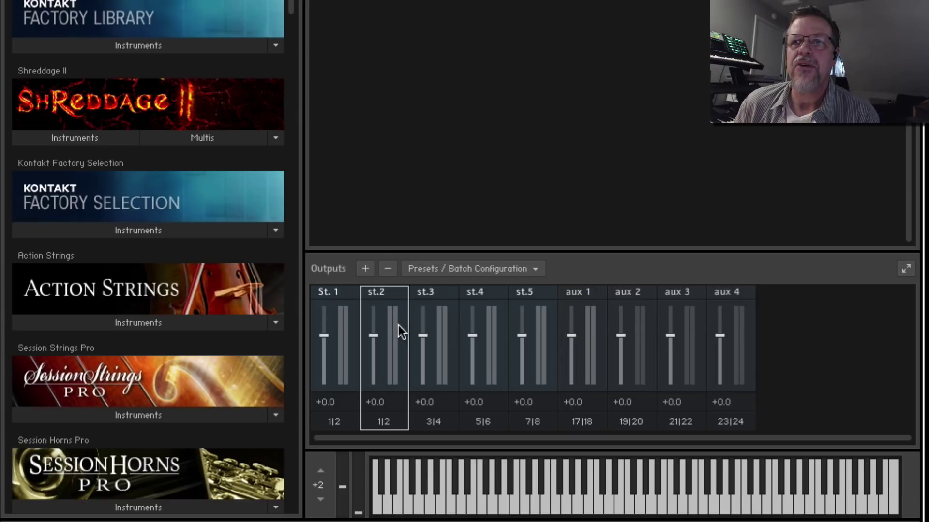
click(388, 271)
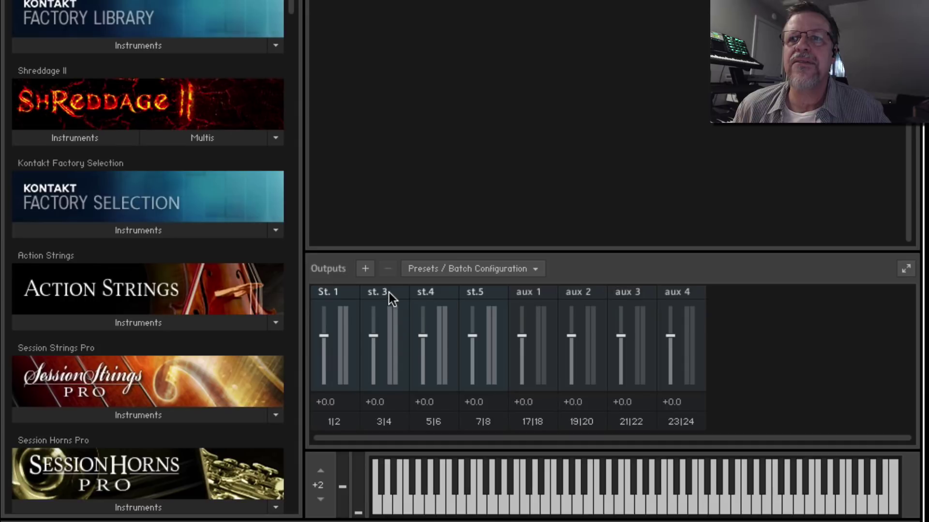
text(2)
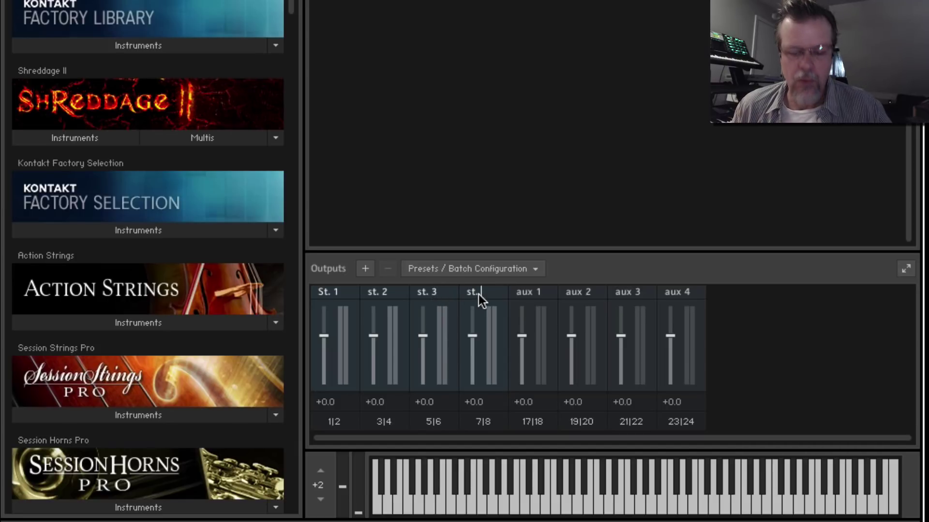
Check the physical output assignments of the stereo channels in the channel configuration dialog.
click(489, 420)
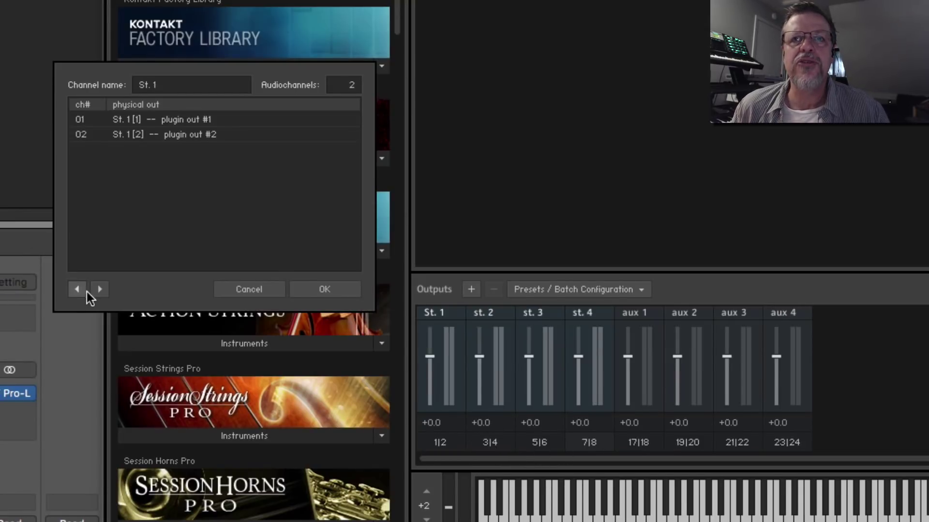
click(96, 290)
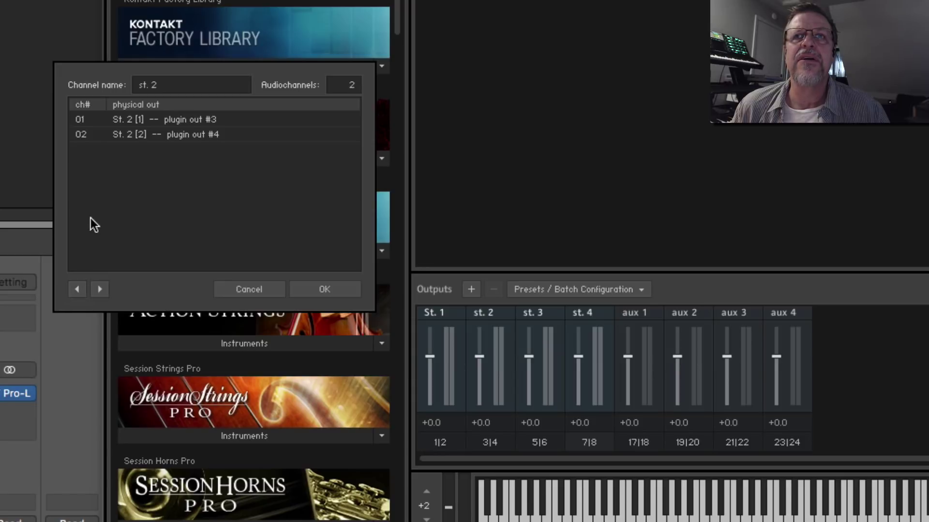
click(99, 287)
click(77, 290)
click(79, 290)
click(98, 290)
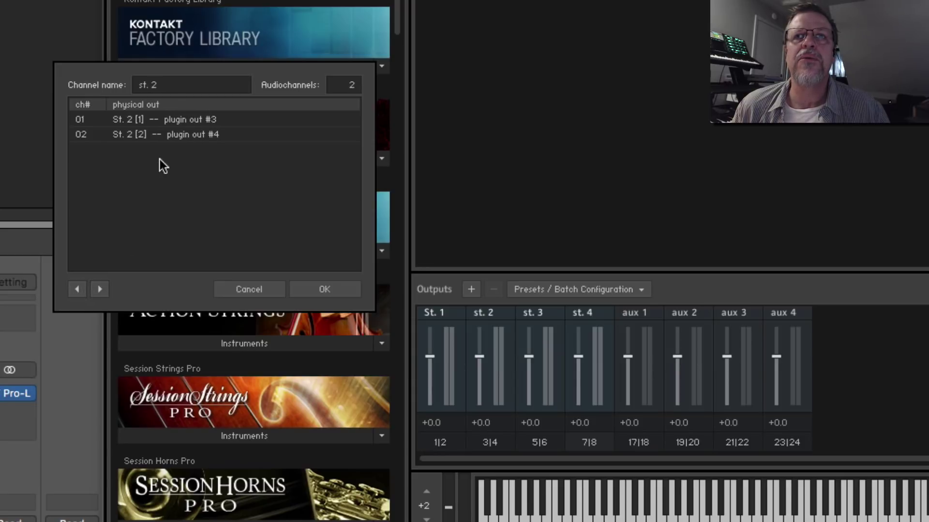
click(178, 117)
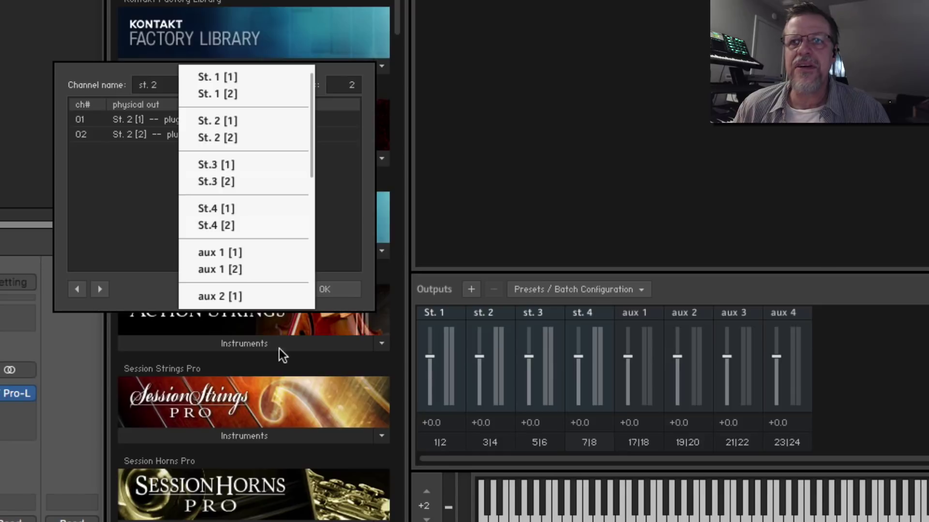
click(344, 291)
click(339, 292)
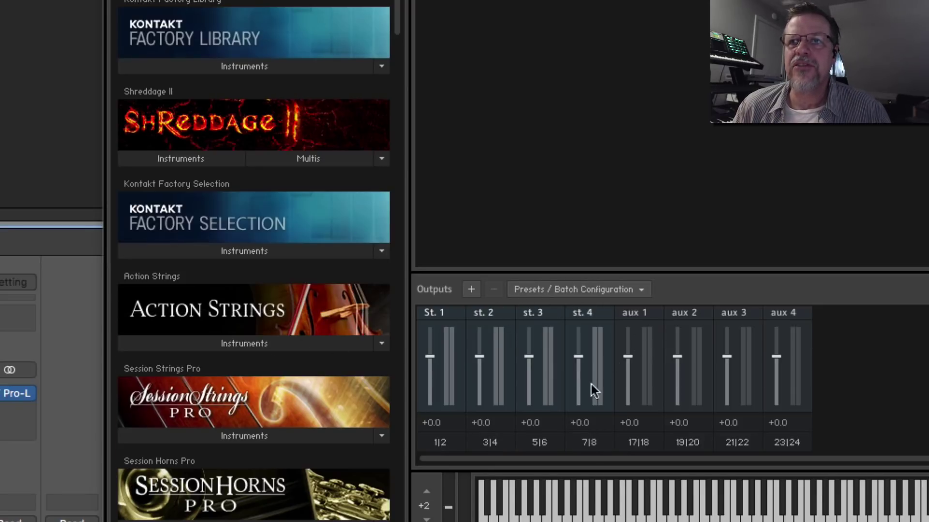
Save the current output section state as the default for All Formats.
click(599, 292)
mouse_move(594, 323)
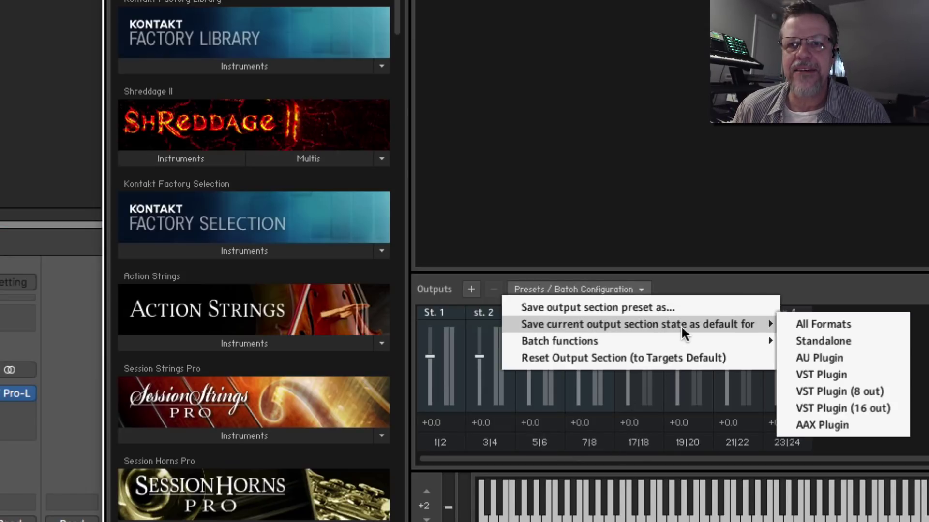
click(825, 323)
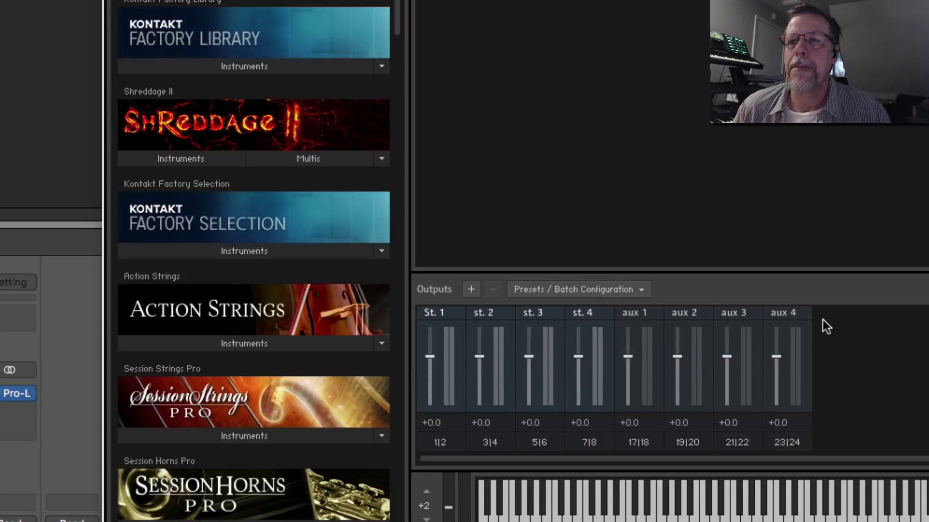
Remove and reload Kontakt 5 as a multi-output instance on the K5 Stereo ONLY channel, and inspect st. 2's physical output assignments.
click(64, 321)
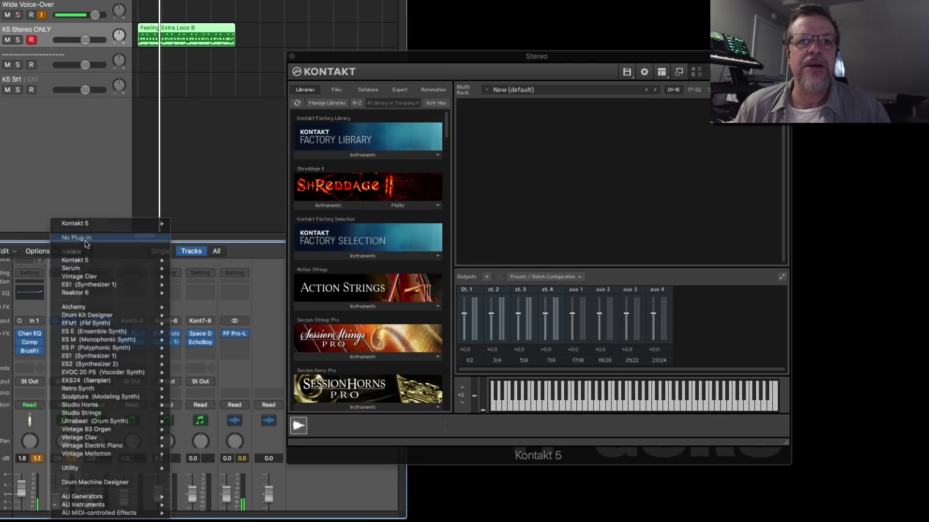
click(85, 239)
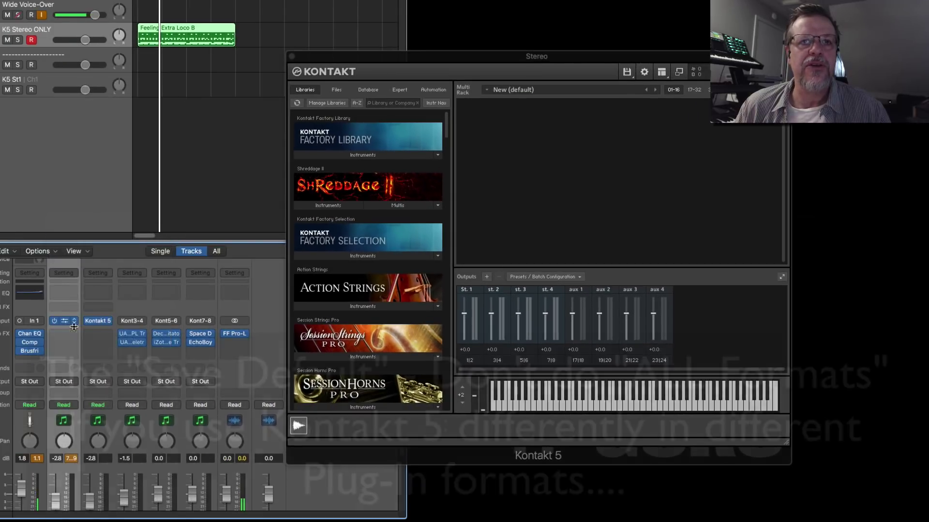
click(74, 320)
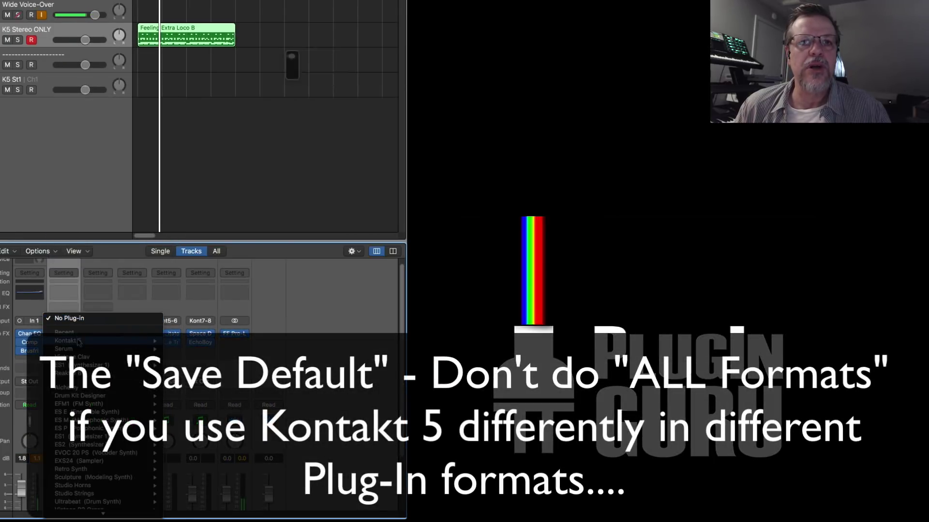
mouse_move(82, 341)
click(185, 349)
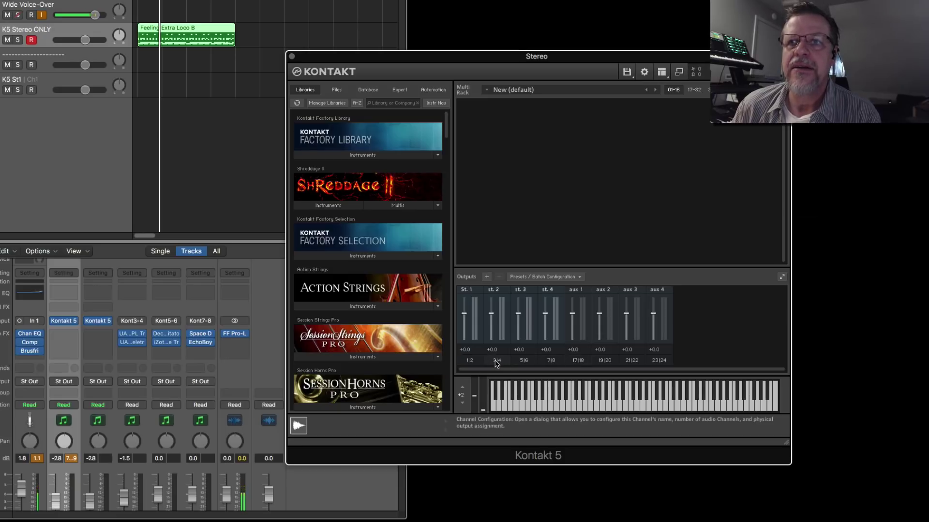
click(495, 364)
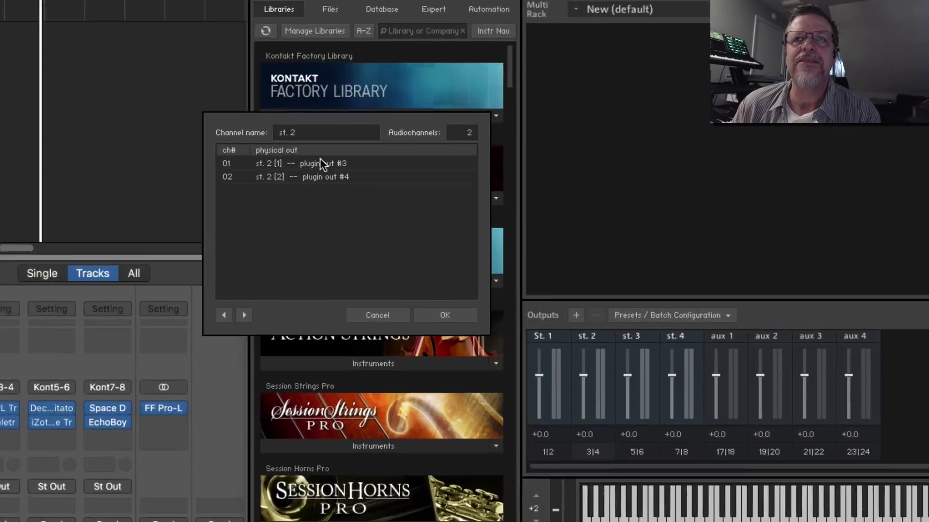
Assign st. 2's two channels to the physical outputs st. 2 [1] and st. 2 [2].
click(330, 184)
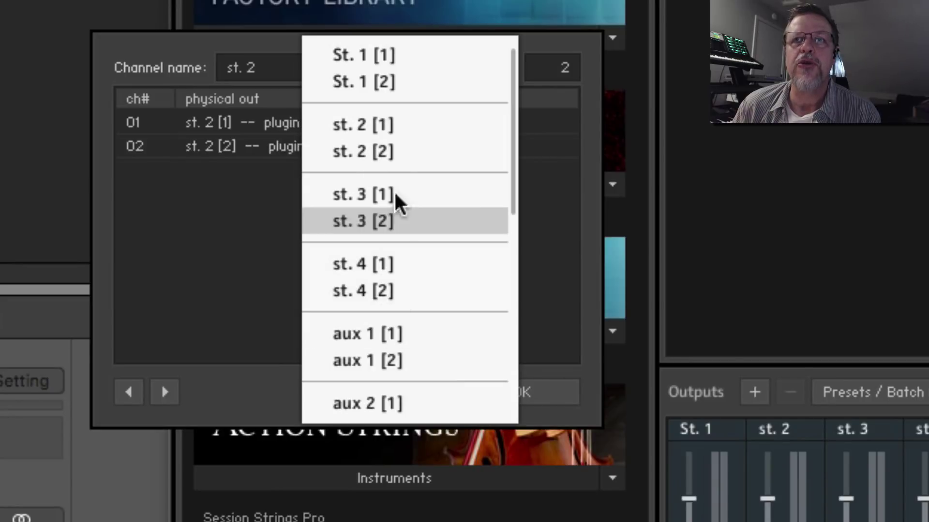
click(402, 121)
click(309, 145)
click(382, 147)
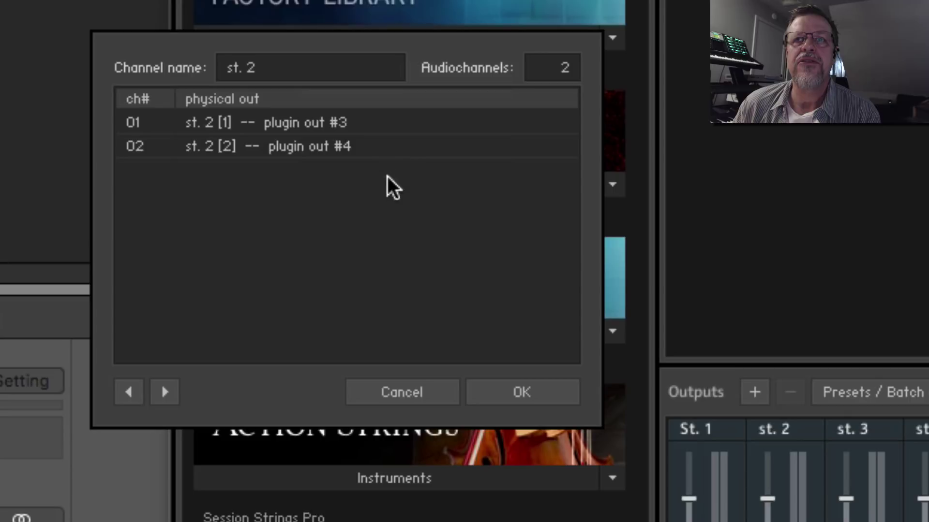
Assign st. 3's two channels to the physical outputs st. 3 [1] and st. 3 [2] and accept the channel configuration.
click(164, 392)
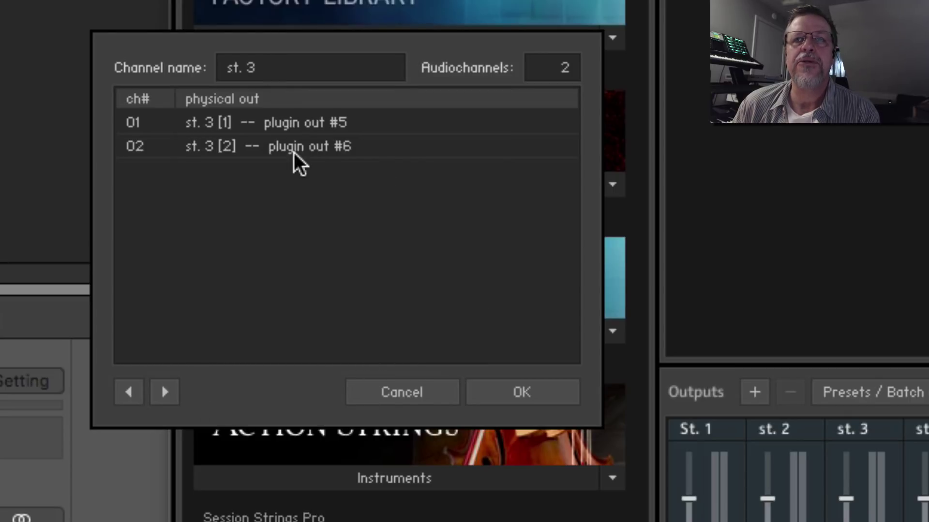
click(300, 125)
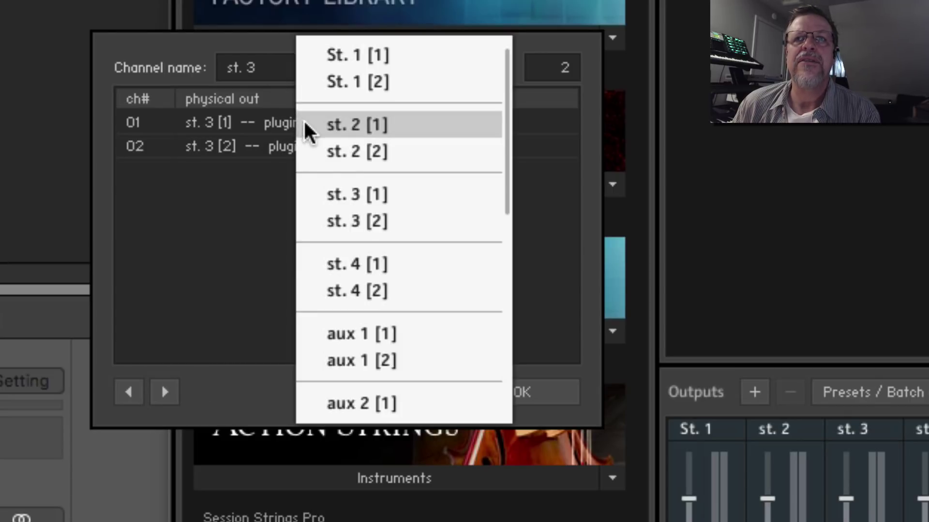
click(359, 194)
click(319, 147)
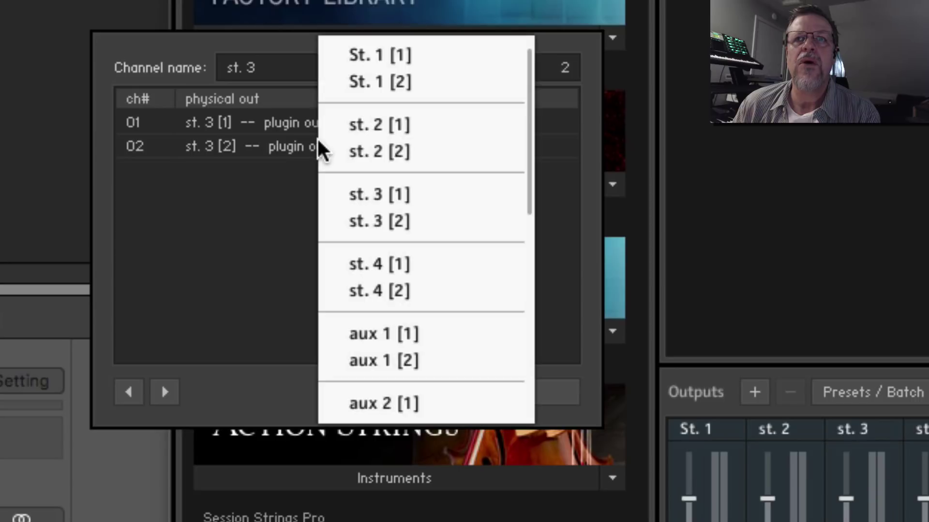
click(375, 219)
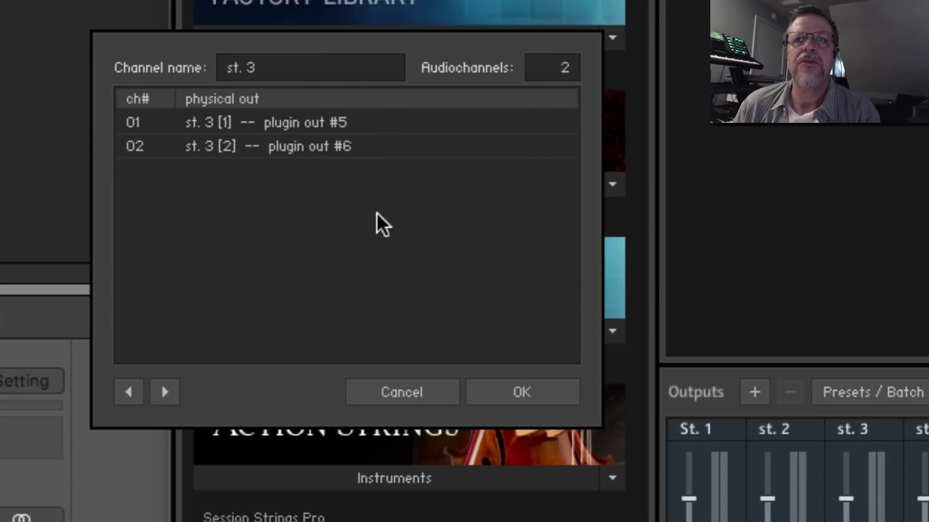
click(520, 397)
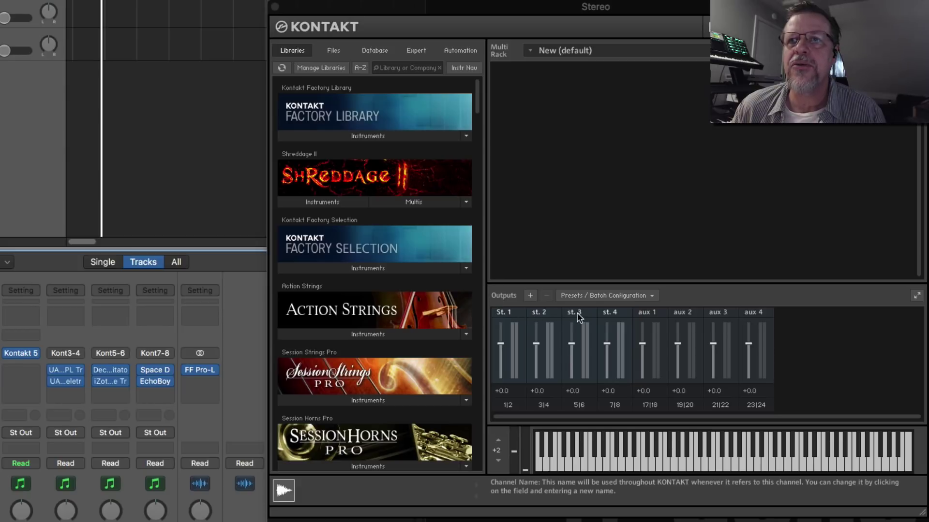
Save the verified output section state again as the default for All Formats.
click(603, 296)
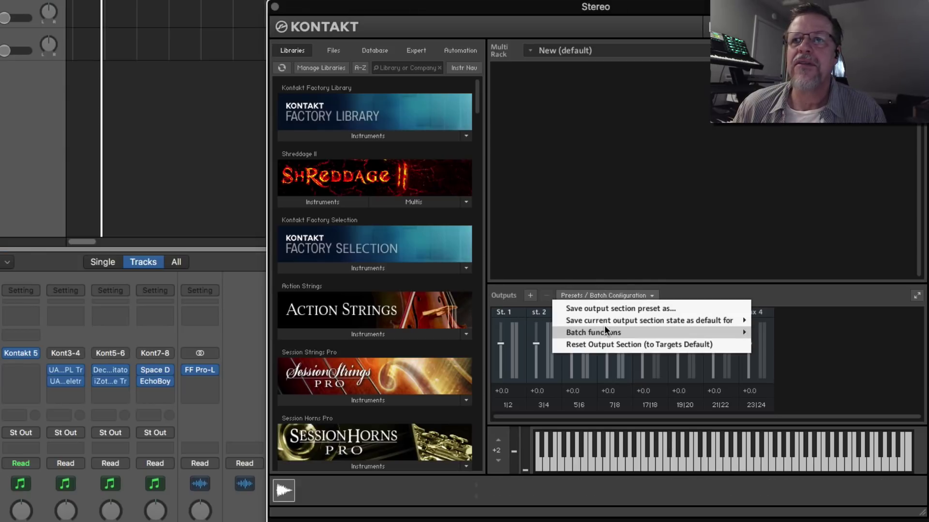
mouse_move(668, 321)
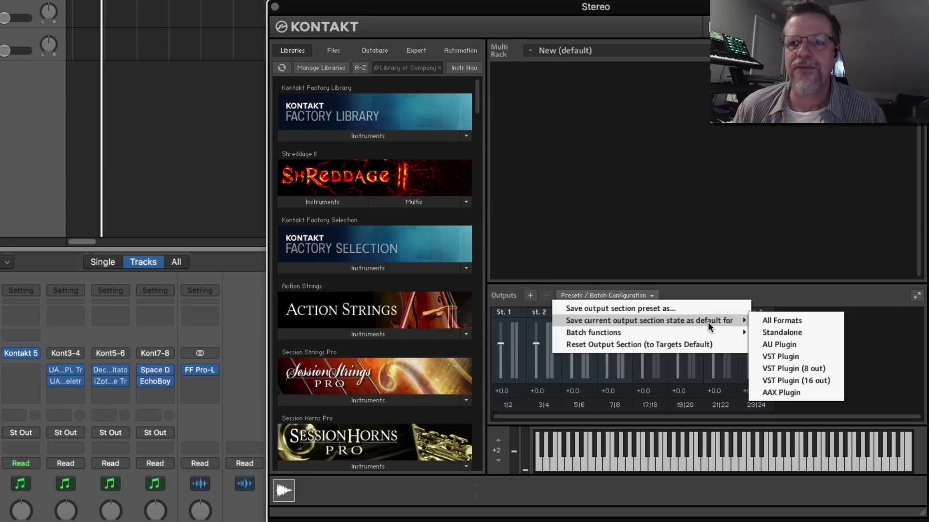
click(778, 321)
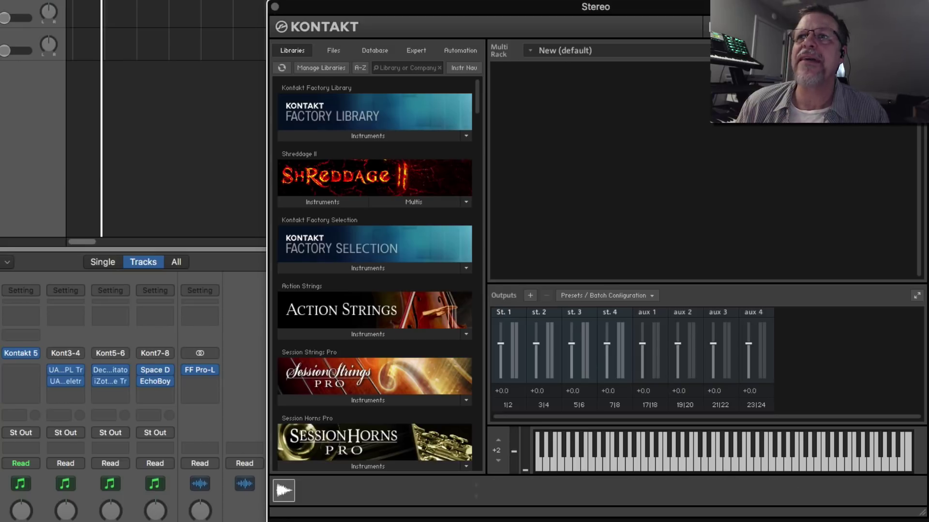
Load the KITS - OMG-U Loco kit from SuperMacho Drumz' OMG Drums Urban Kits folder in Quick-Load into the rack.
click(783, 73)
right_click(640, 307)
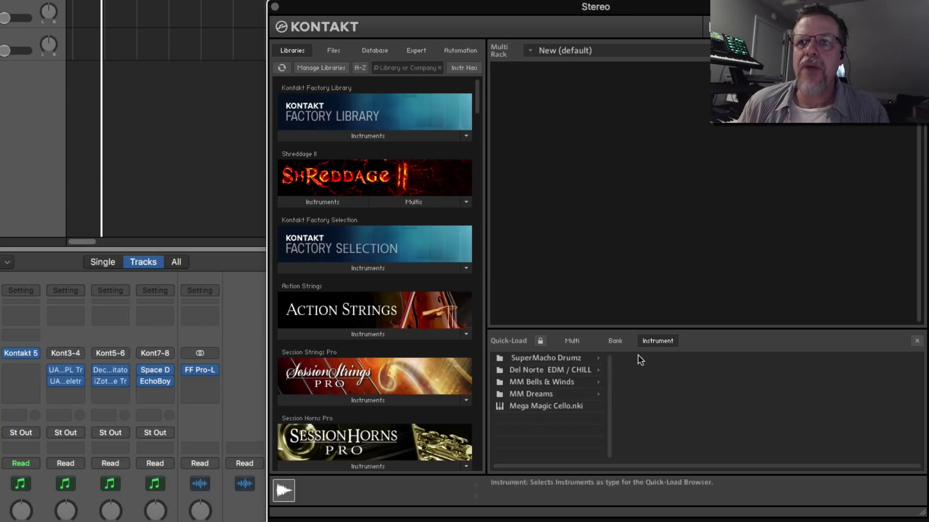
click(547, 360)
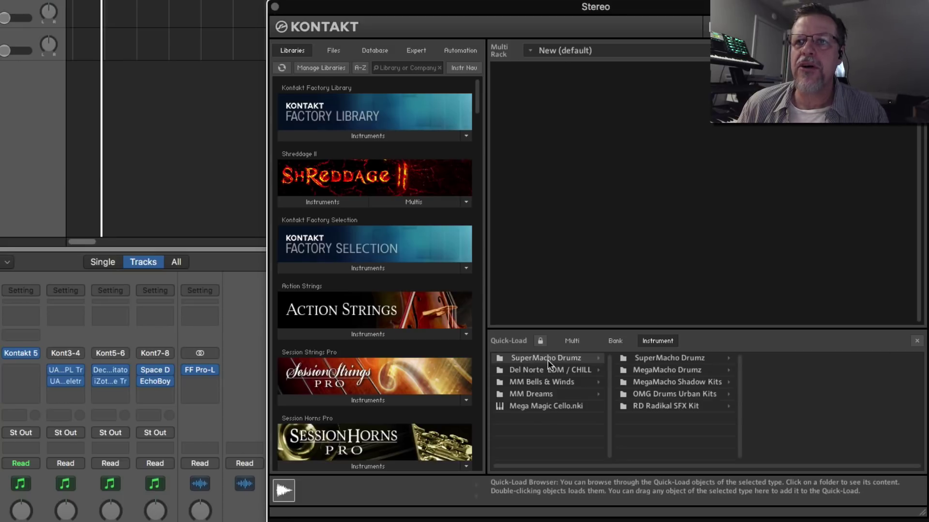
click(662, 394)
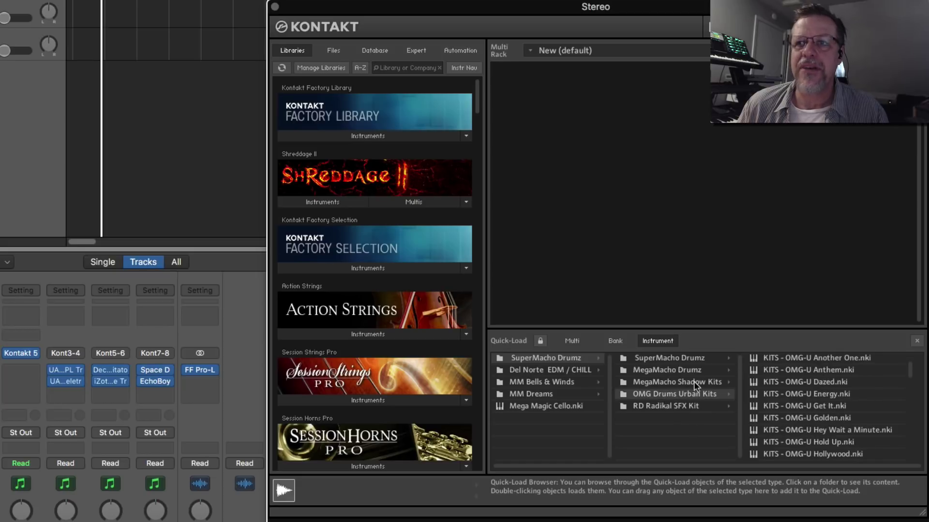
scroll(817, 417, down, 4)
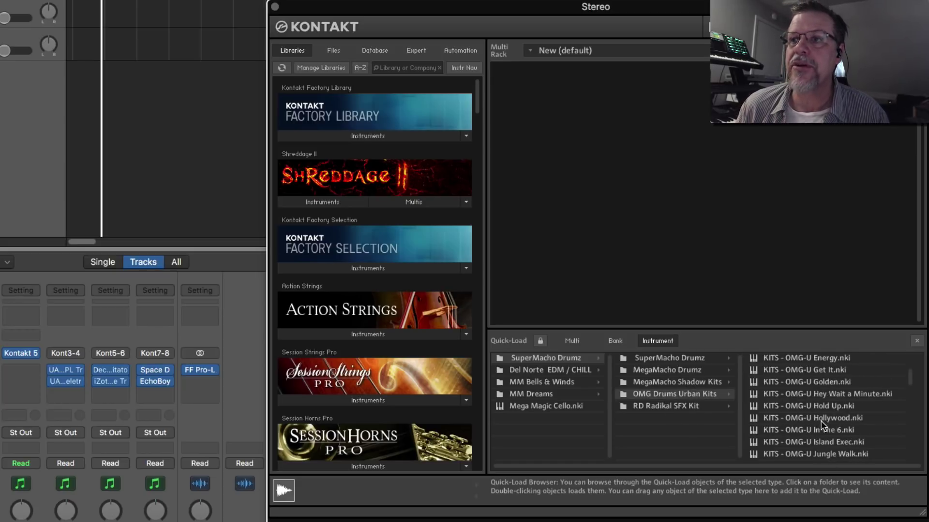
drag(811, 457, 689, 225)
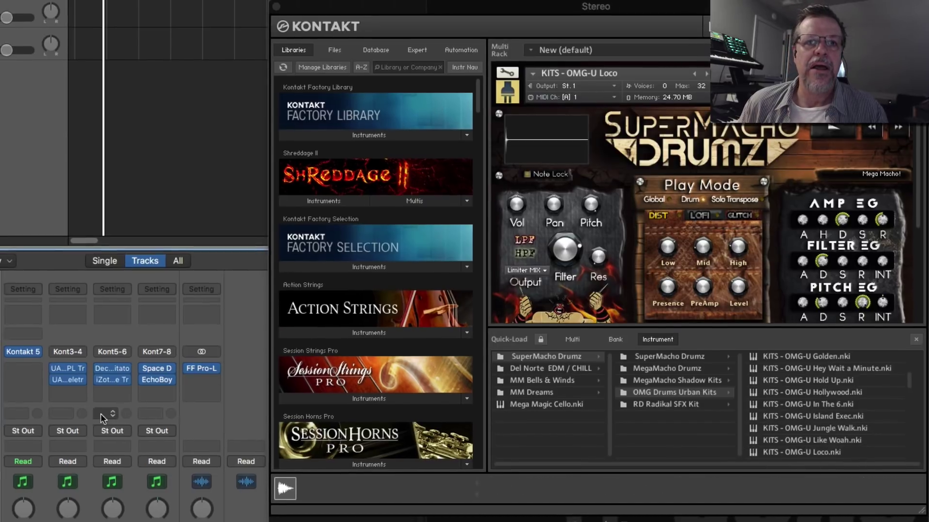
Add three aux channels to the Stereo Kontakt instrument's channel strip in the mixer.
scroll(100, 416, down, 5)
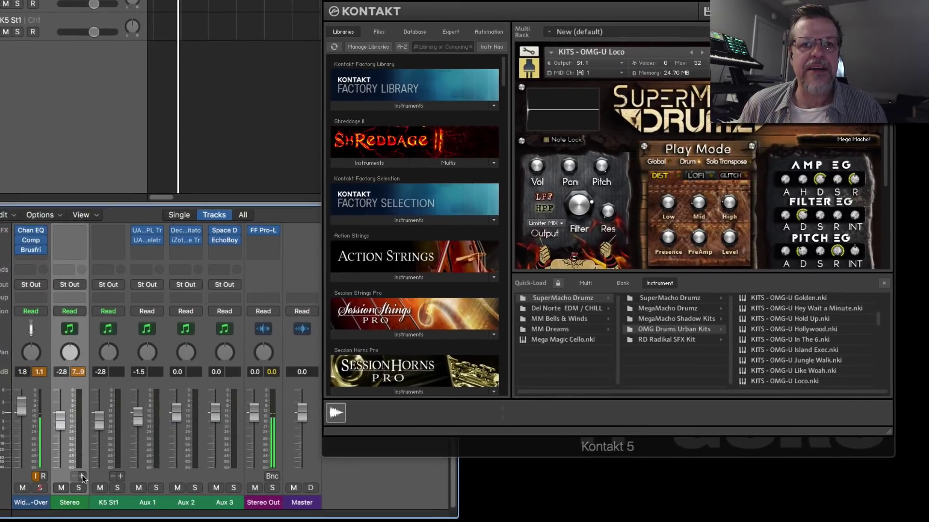
click(82, 477)
click(81, 477)
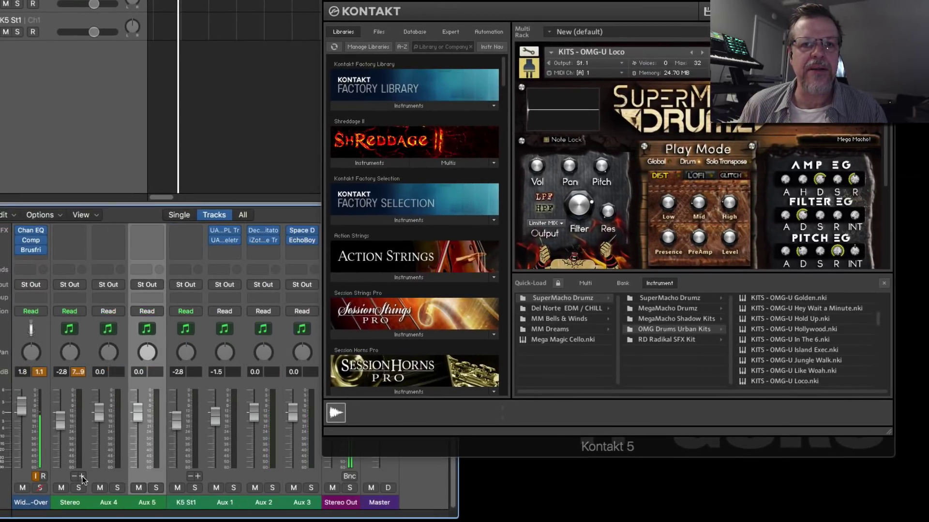
click(81, 477)
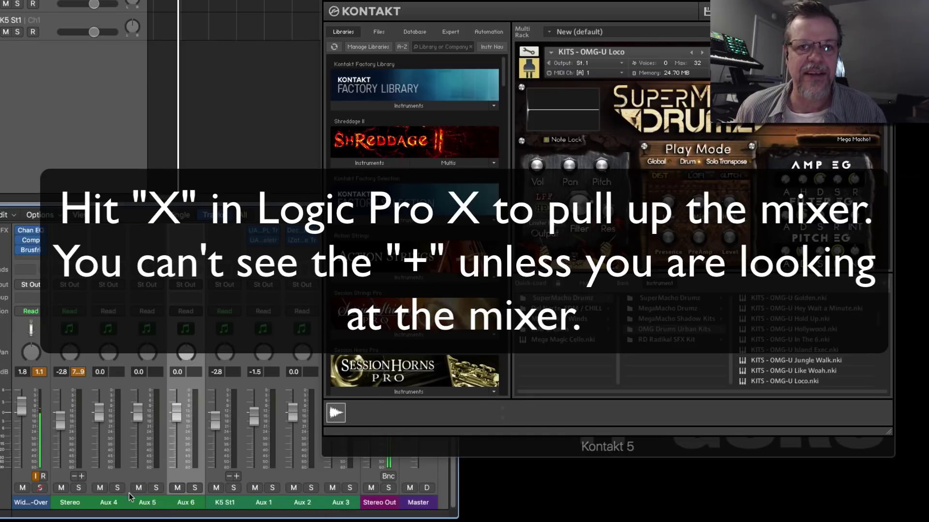
Rename the Stereo instrument channel strip K5 St1.
double_click(70, 503)
text(K5 Stereo)
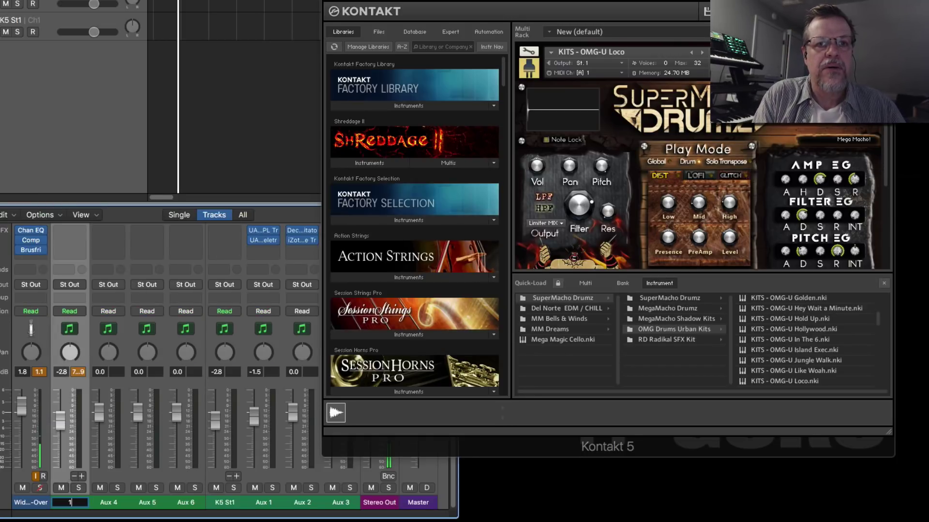
key(BackSpace)
key(BackSpace)
key(BackSpace)
key(BackSpace)
text(1)
key(Return)
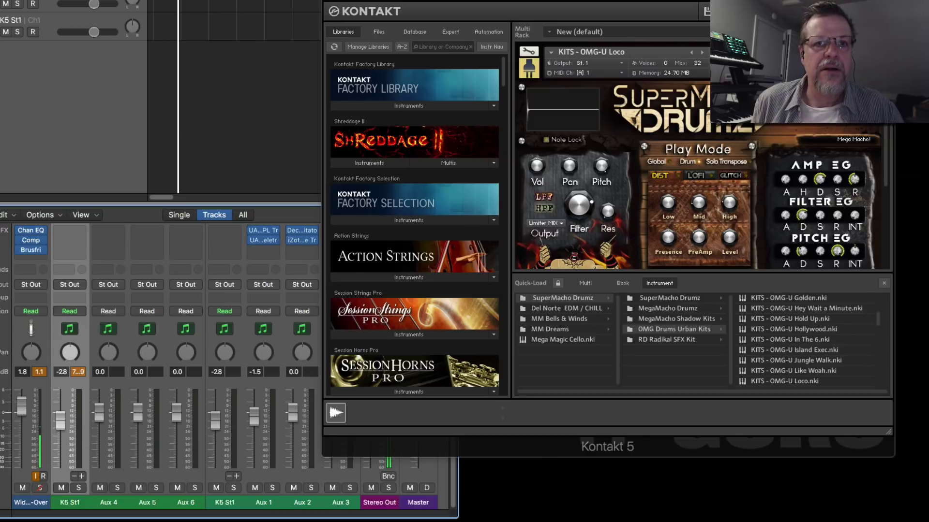
Rename the first new aux channel, Aux 4, as K5 St2 and select Aux 5.
double_click(107, 502)
text(K5 St1)
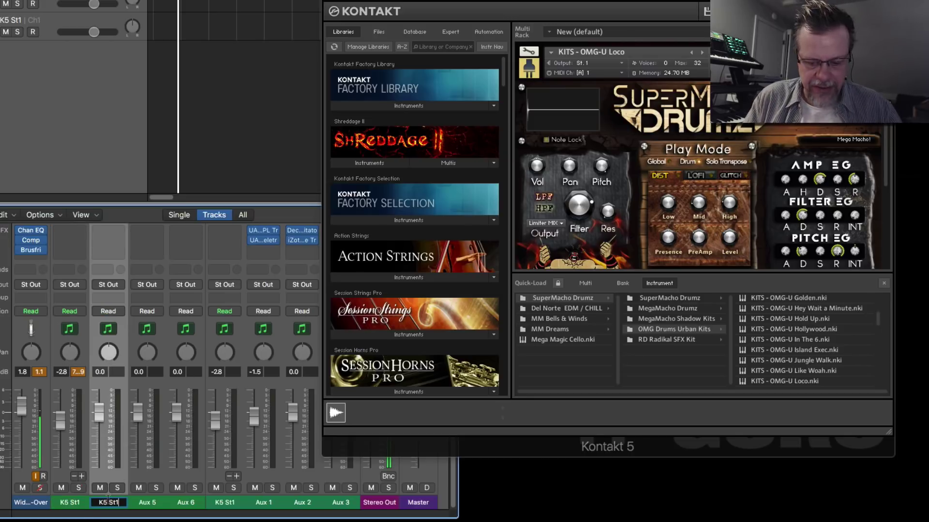
key(BackSpace)
text(2)
key(Return)
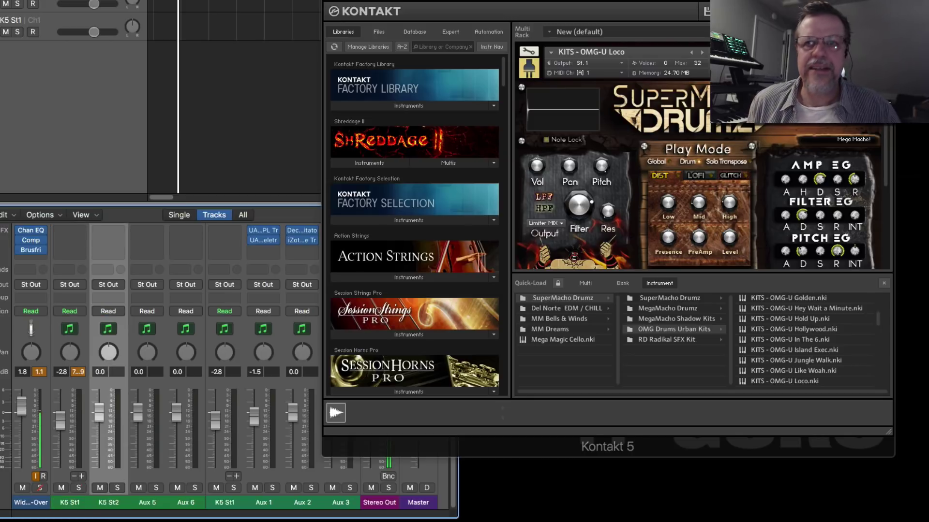
click(147, 503)
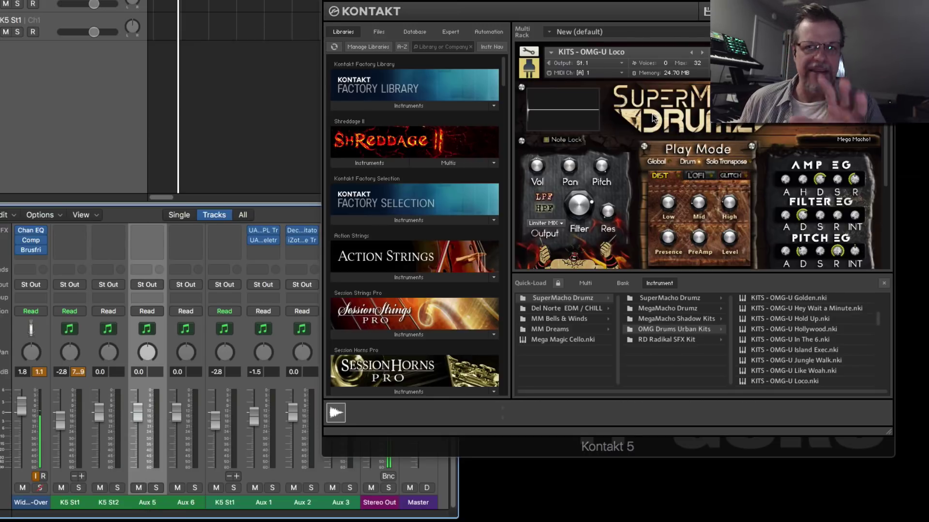
Close the Quick-Load browser and route the Loco kit's drum sounds in turn to outputs st. 2, st. 3 and st. 4.
right_click(629, 204)
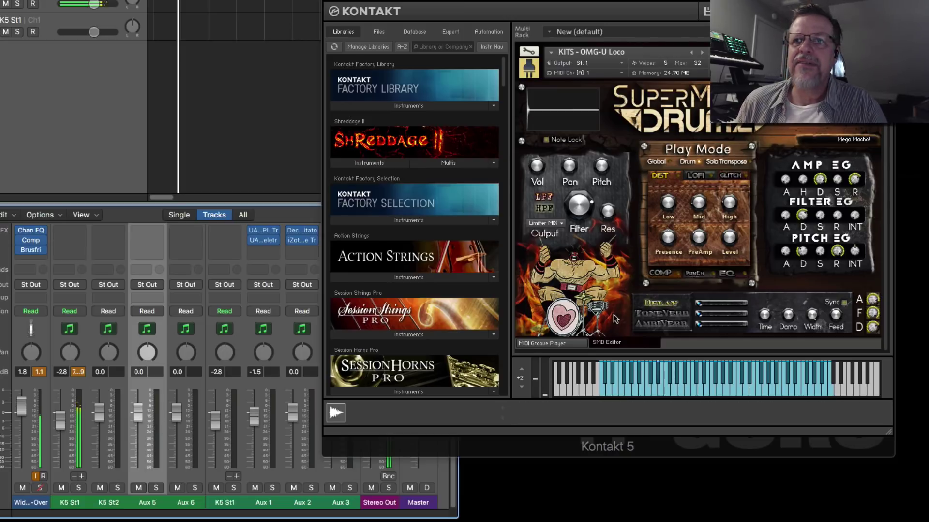
click(545, 223)
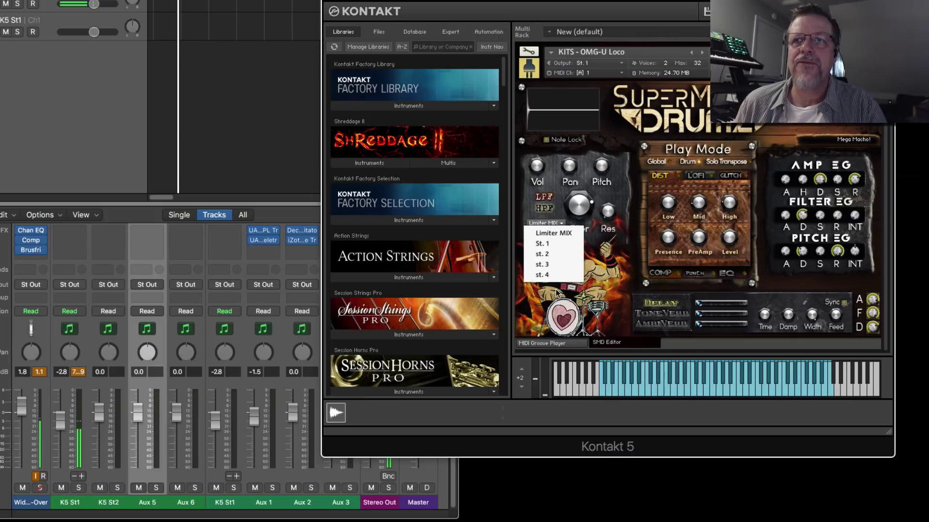
click(569, 253)
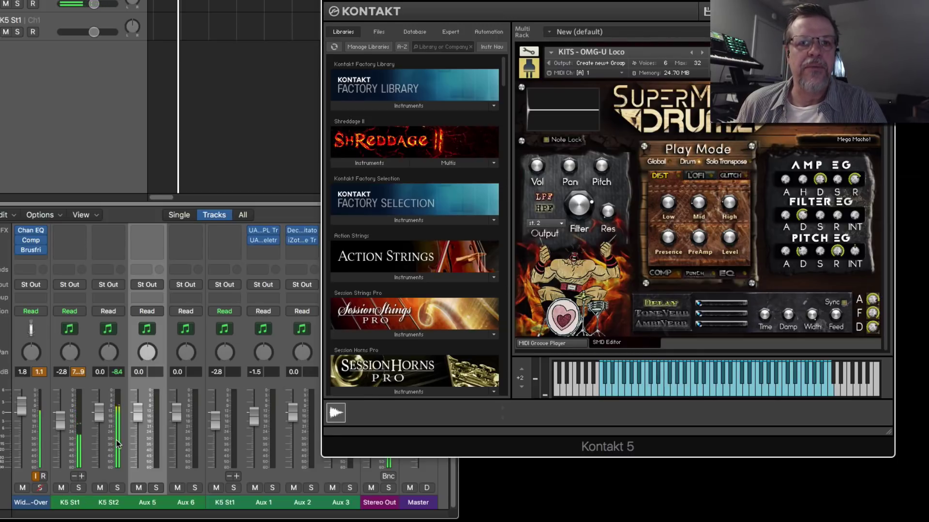
click(545, 223)
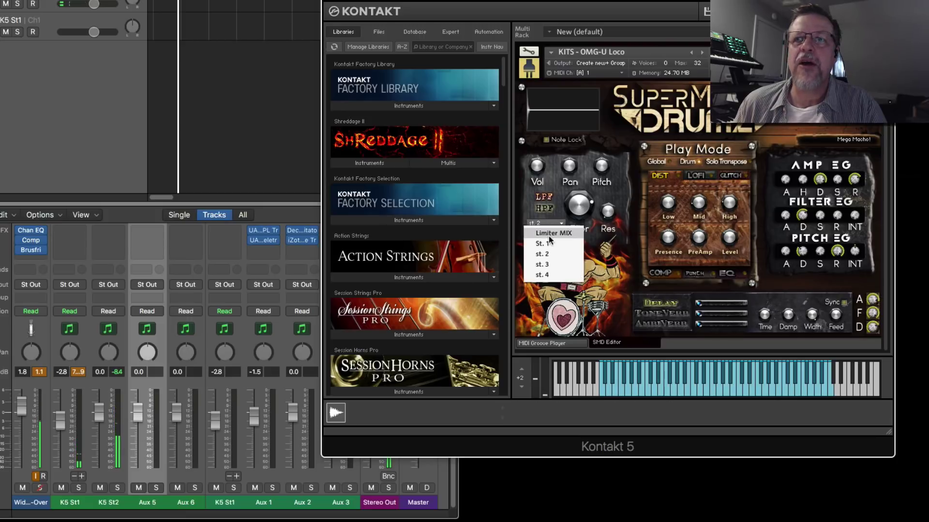
click(552, 265)
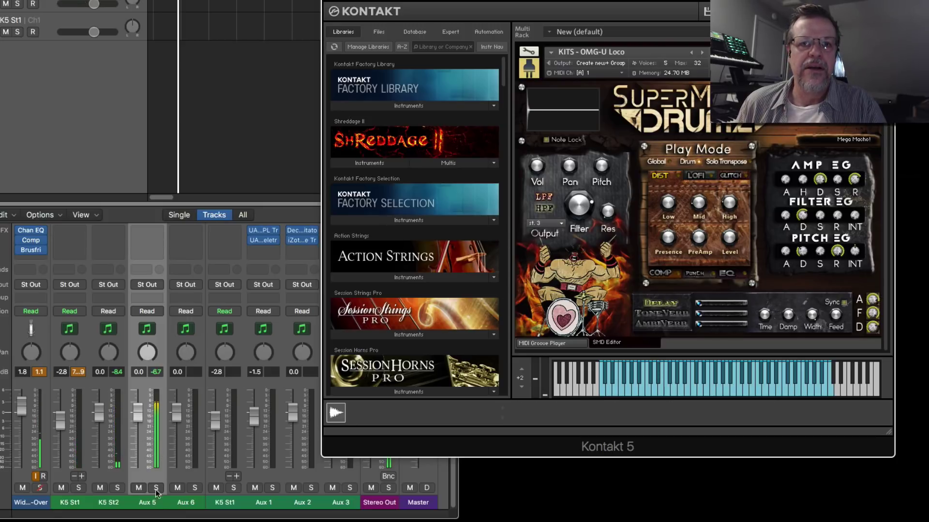
click(545, 223)
click(552, 277)
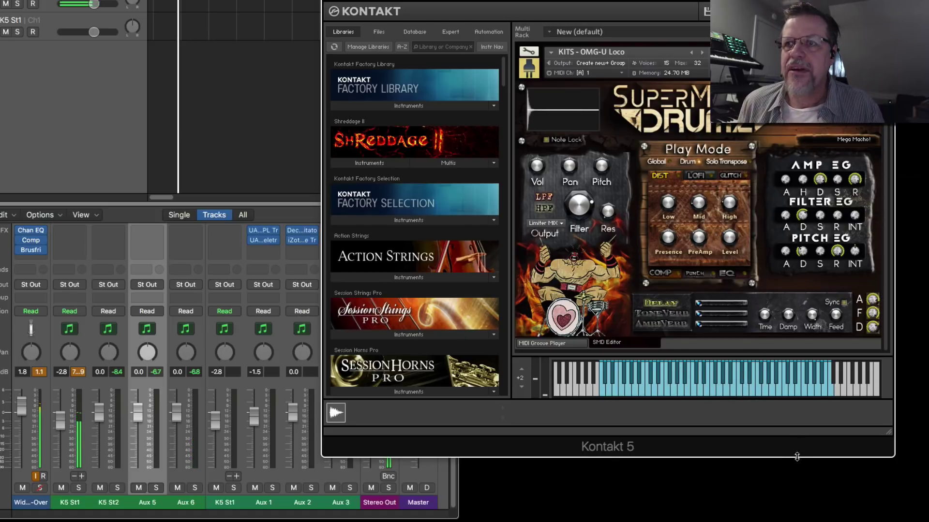
Replace the Loco kit with KITS - MAXIMUS from the MegaMacho Drumz folder in Quick-Load.
click(667, 305)
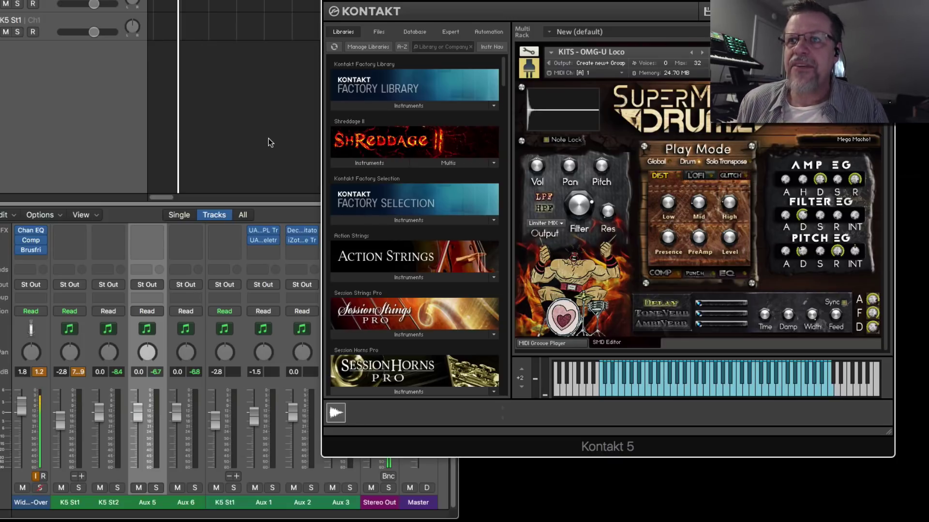
click(702, 52)
double_click(595, 248)
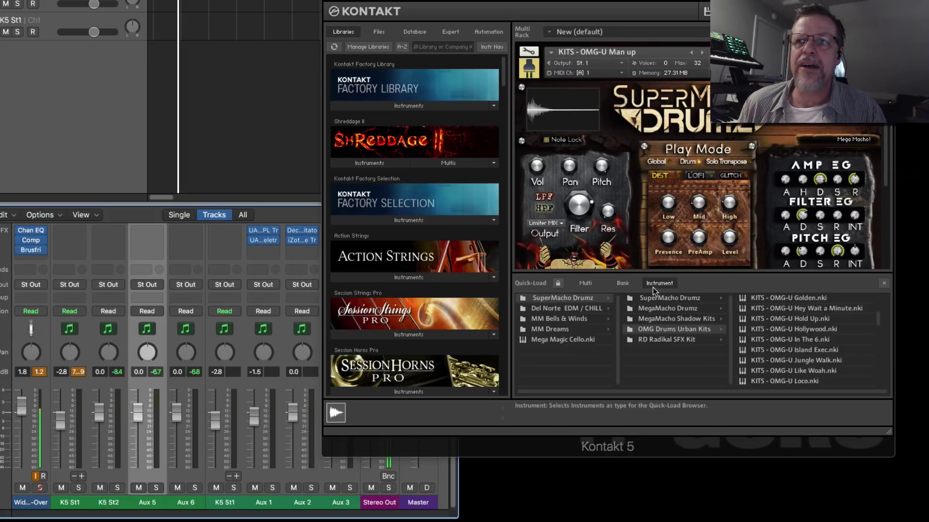
click(665, 310)
double_click(782, 339)
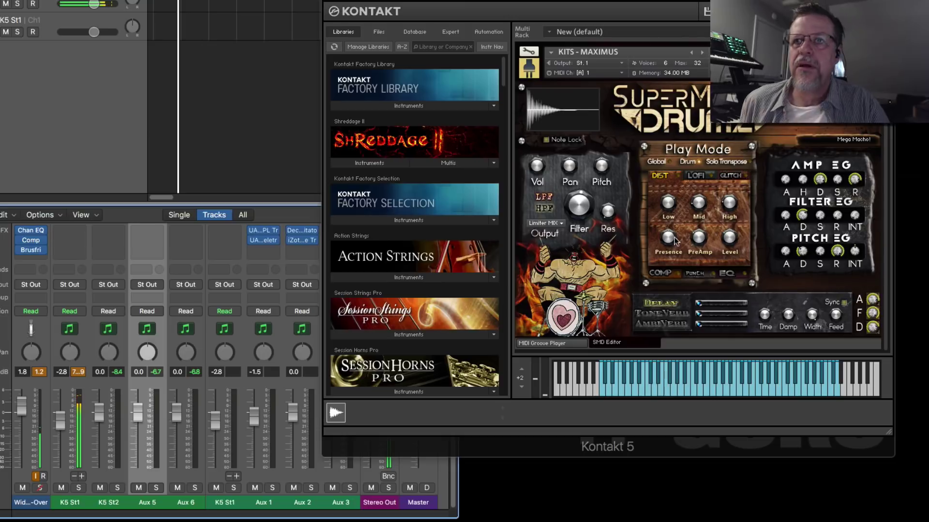
Choose outputs for individual MAXIMUS drum sounds, sending the first sound to st. 4.
click(546, 223)
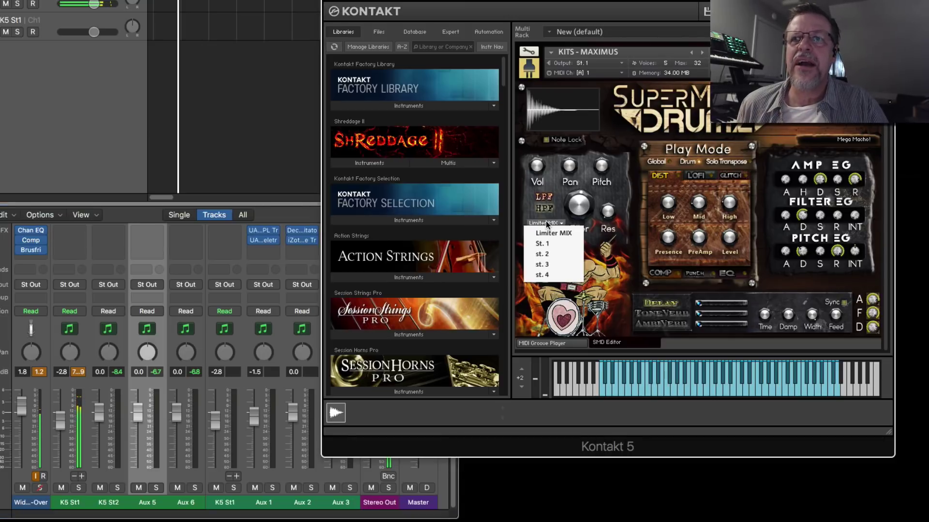
click(554, 275)
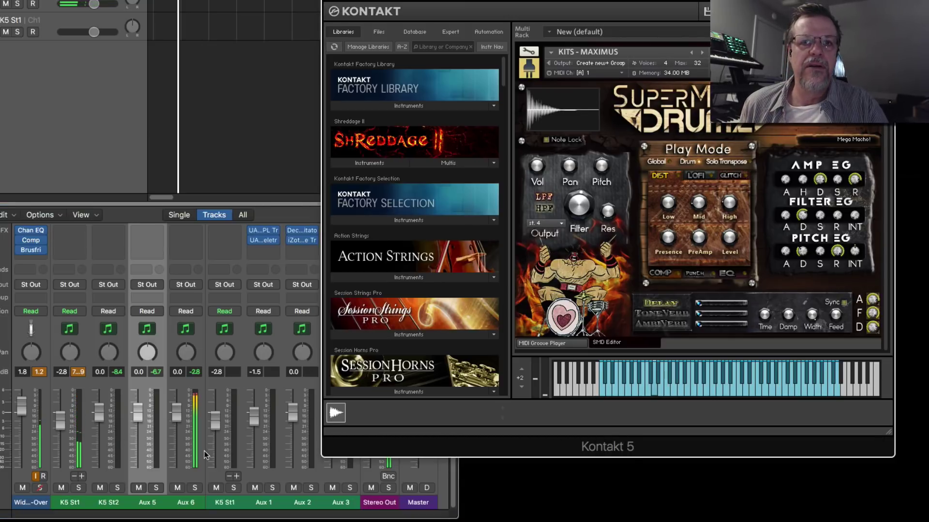
click(547, 224)
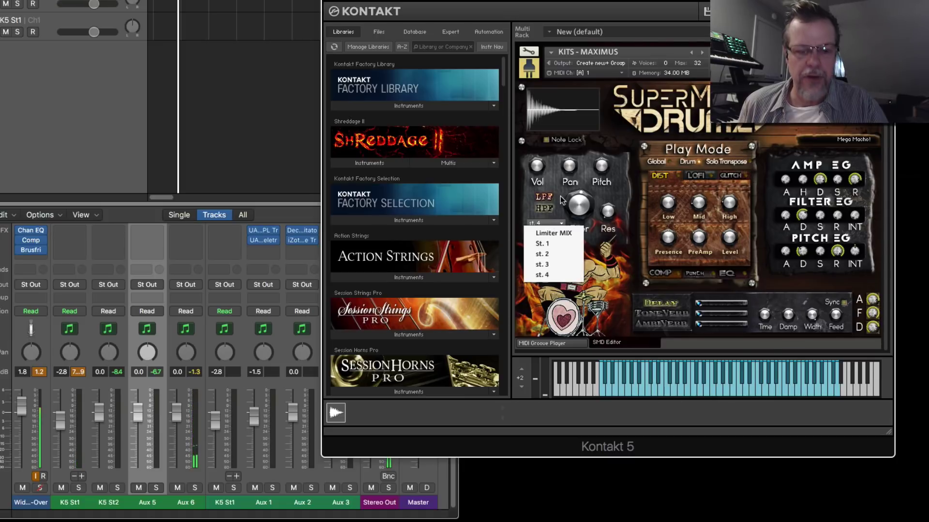
click(553, 233)
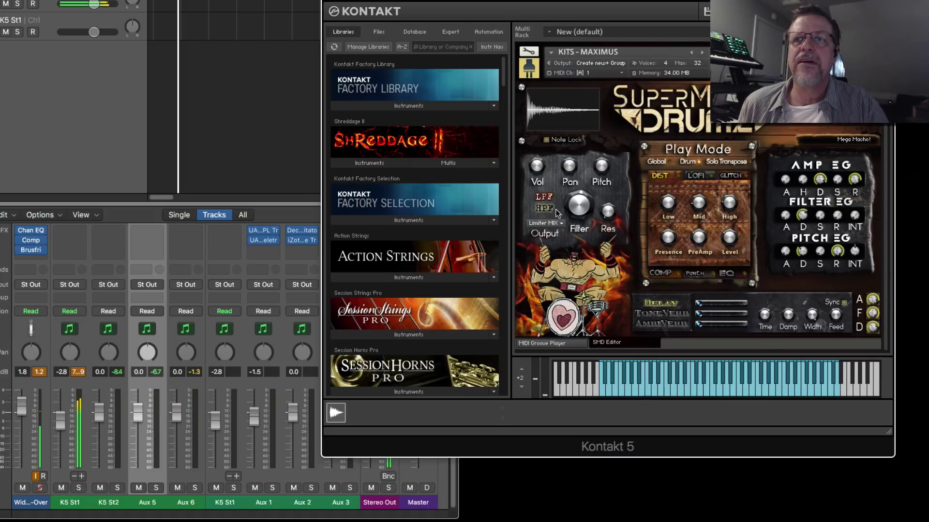
click(551, 223)
click(560, 264)
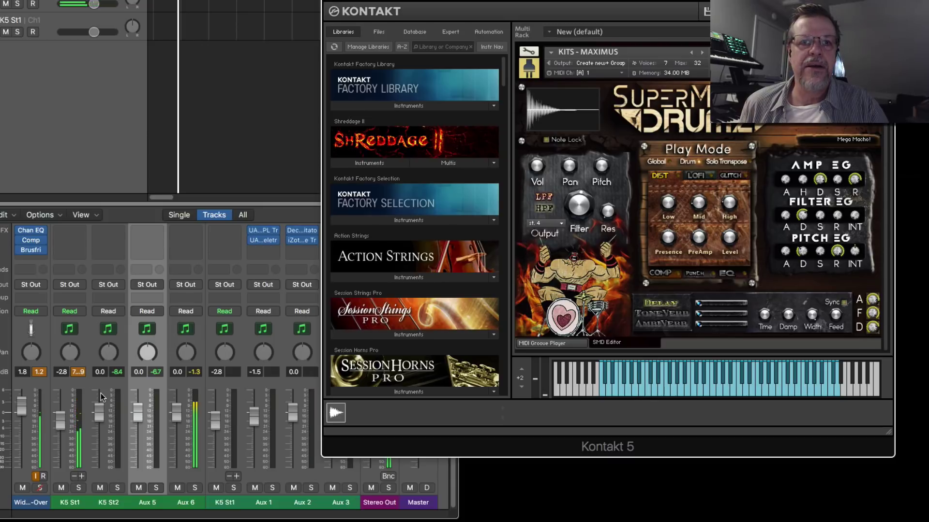